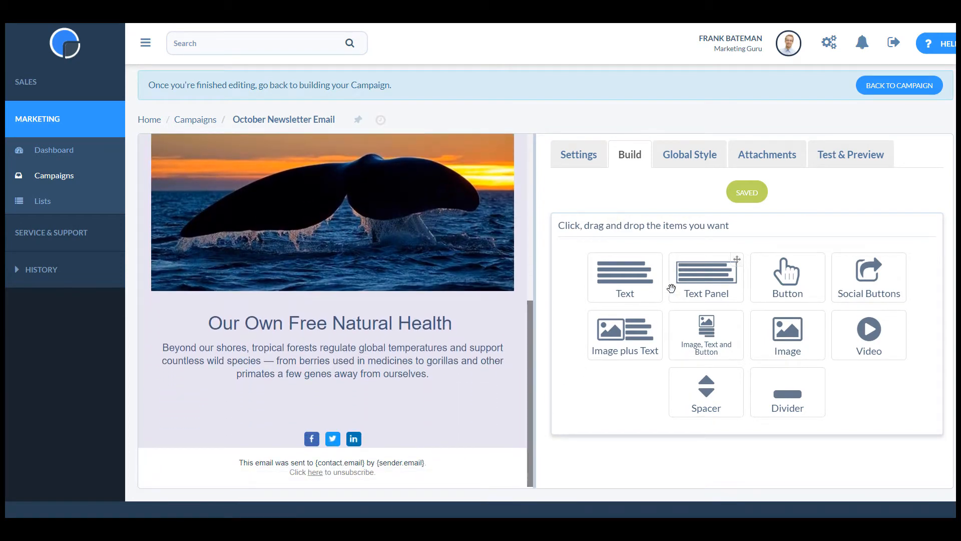
Add a text panel and a button below the "Our Own Free Natural Health" text in the October newsletter email.
drag(685, 291, 403, 442)
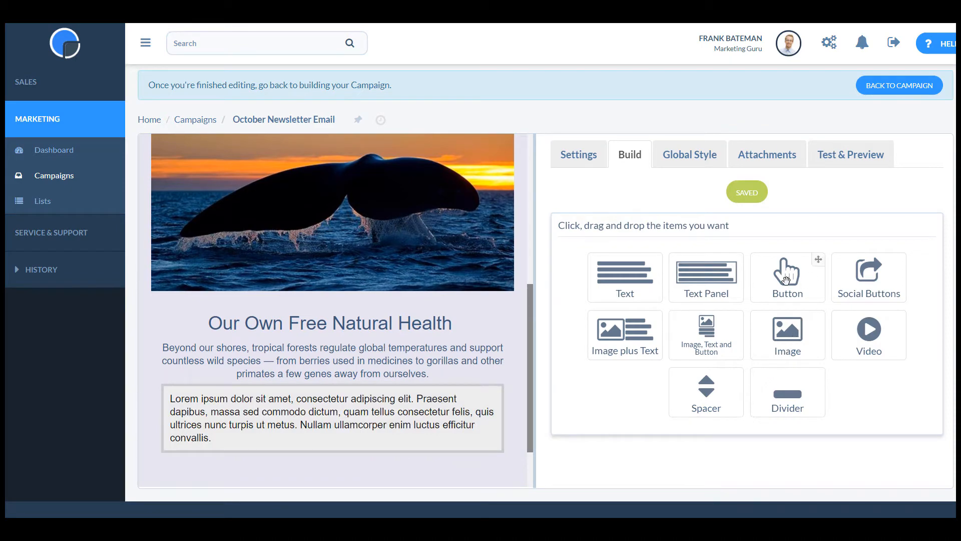
drag(786, 281, 389, 400)
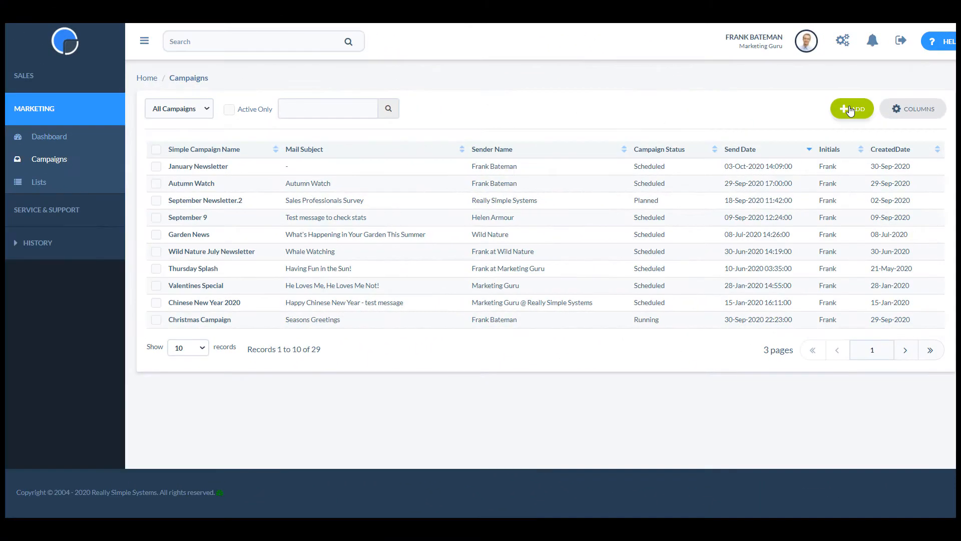
Create a new campaign named "Designing Emails" and save it.
click(849, 110)
click(622, 148)
text(De)
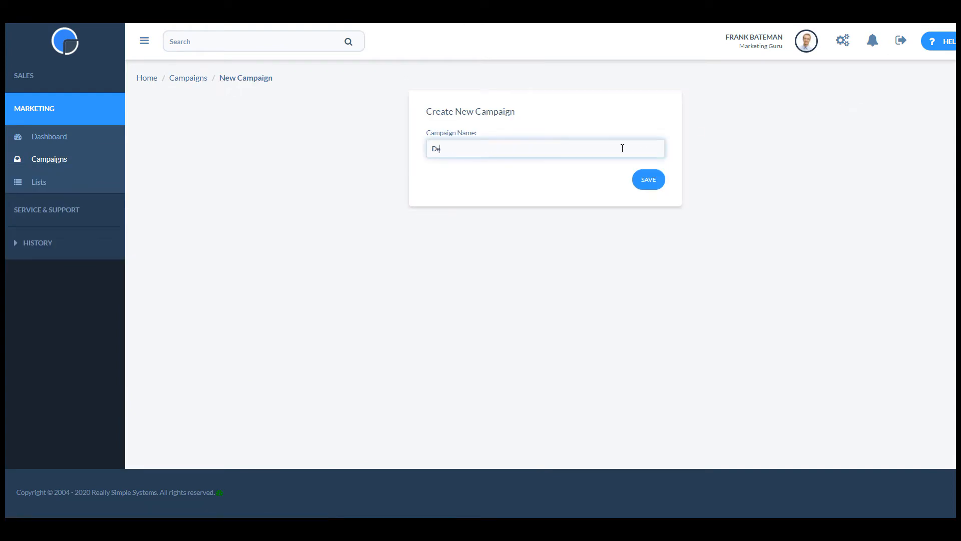
text(signing Emails)
click(652, 182)
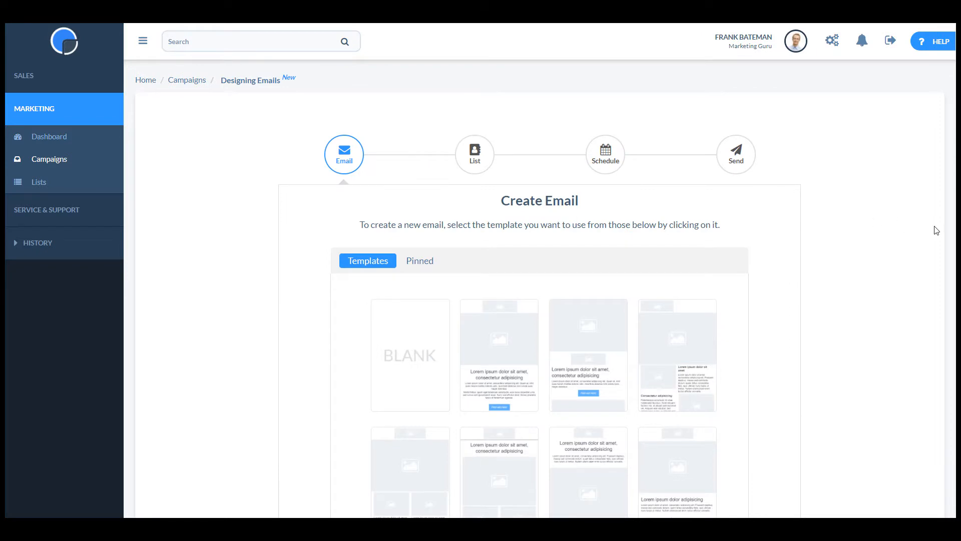
Choose the email template with a logo, a large image and two columns that each have an image, text and button.
scroll(936, 230, down, 2)
scroll(480, 270, down, 2)
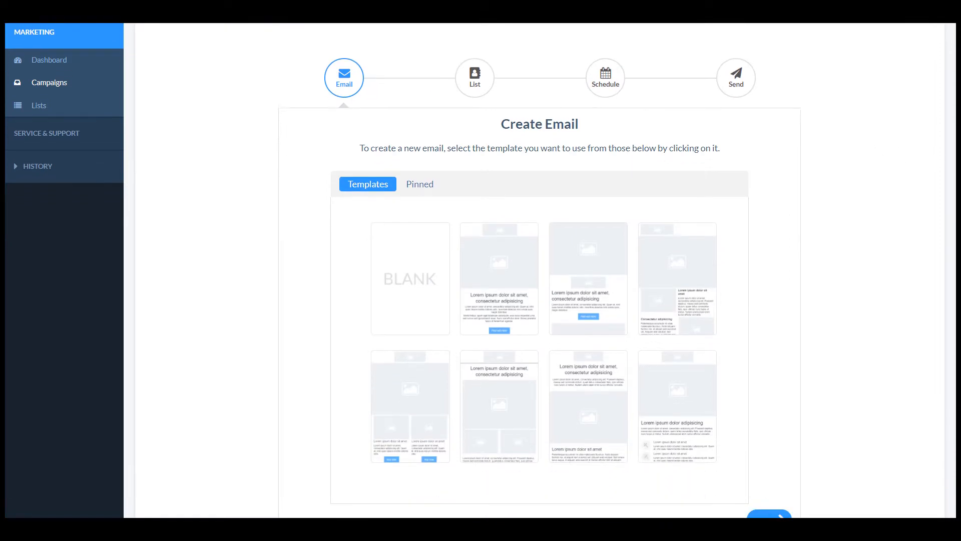
scroll(540, 301, down, 1)
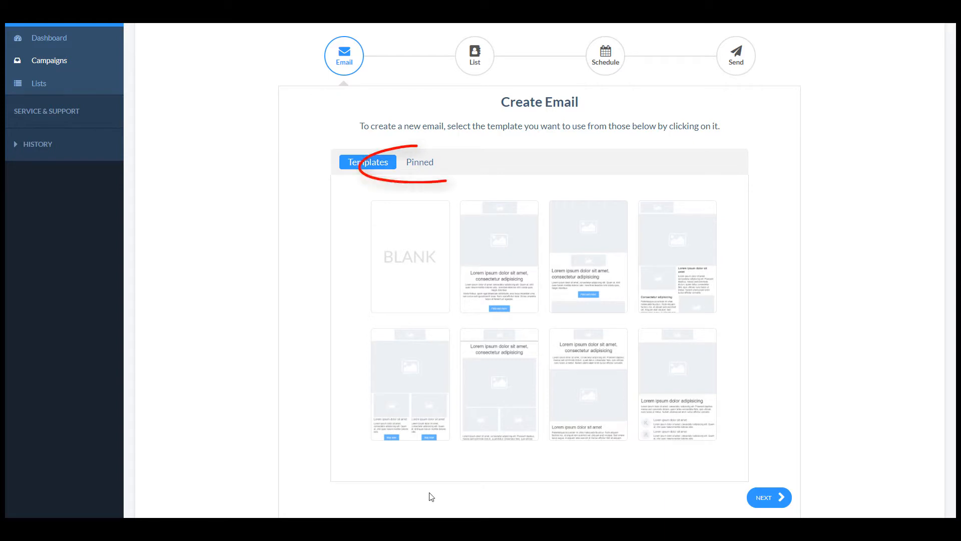
click(412, 388)
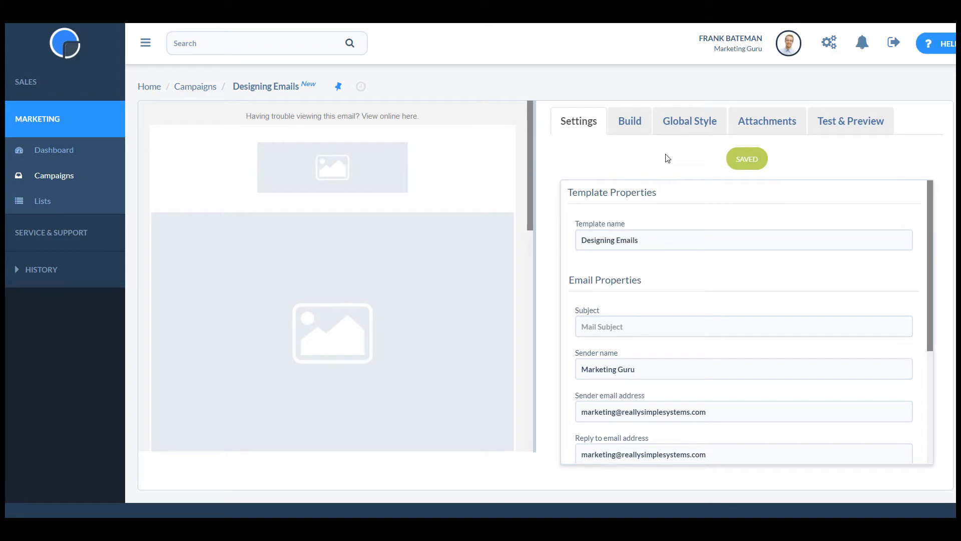
Set the email's subject to "Learn how to design beautiful emails".
click(661, 242)
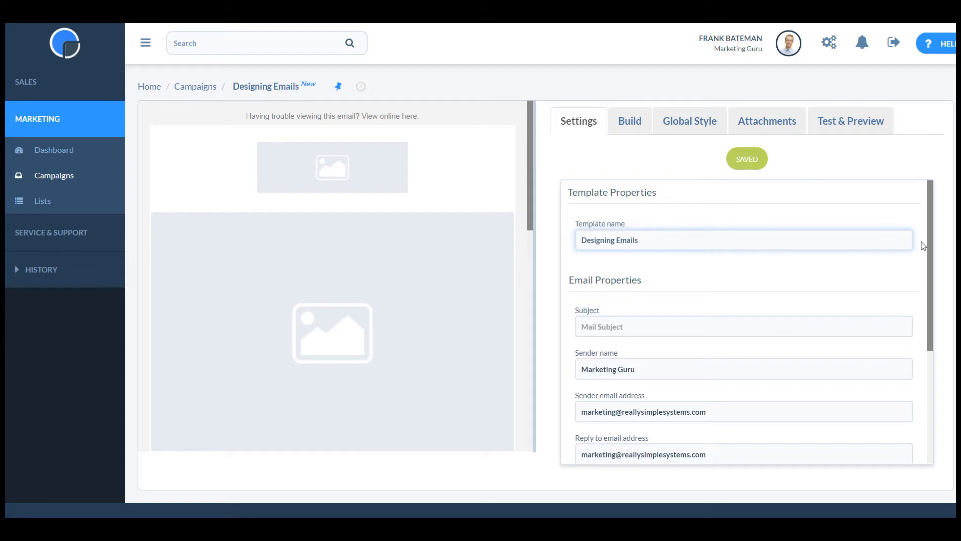
scroll(933, 261, down, 1)
scroll(933, 261, down, 2)
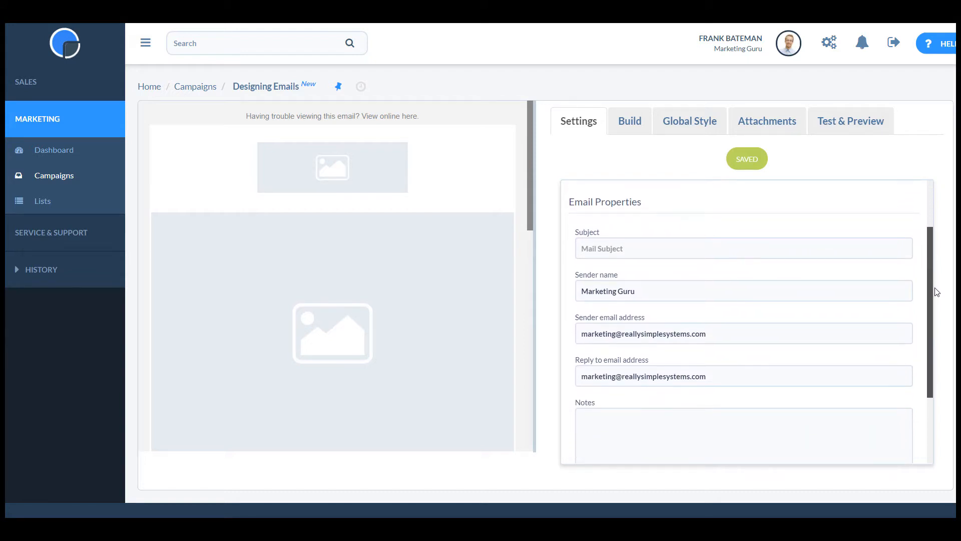
click(660, 247)
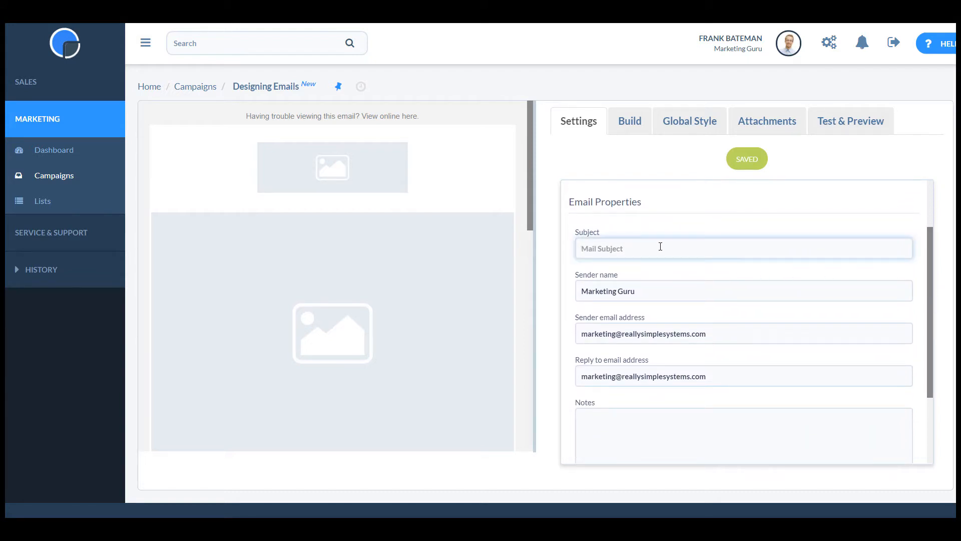
text(Learn how to design beautiful emails)
Check the sender name, sender email address and reply-to address, and save the email settings.
click(671, 290)
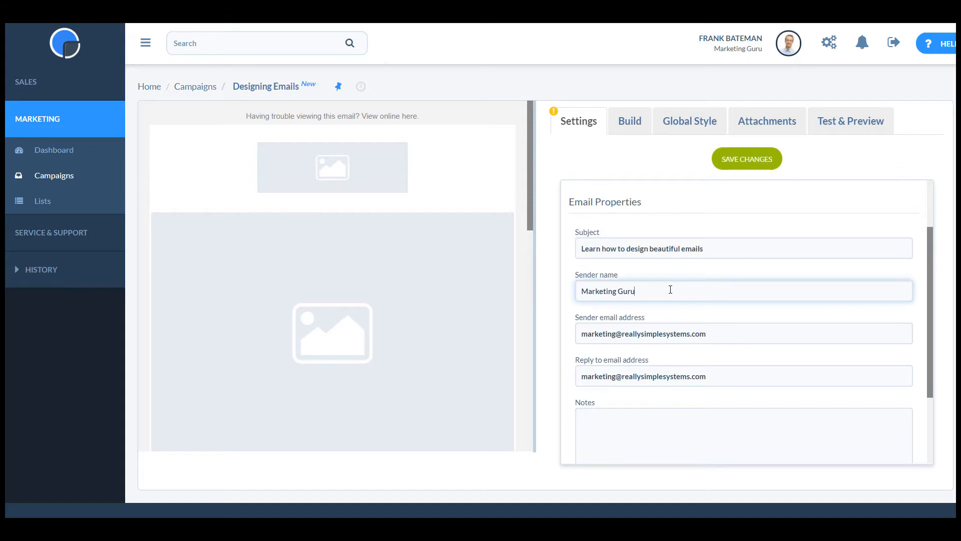
click(739, 336)
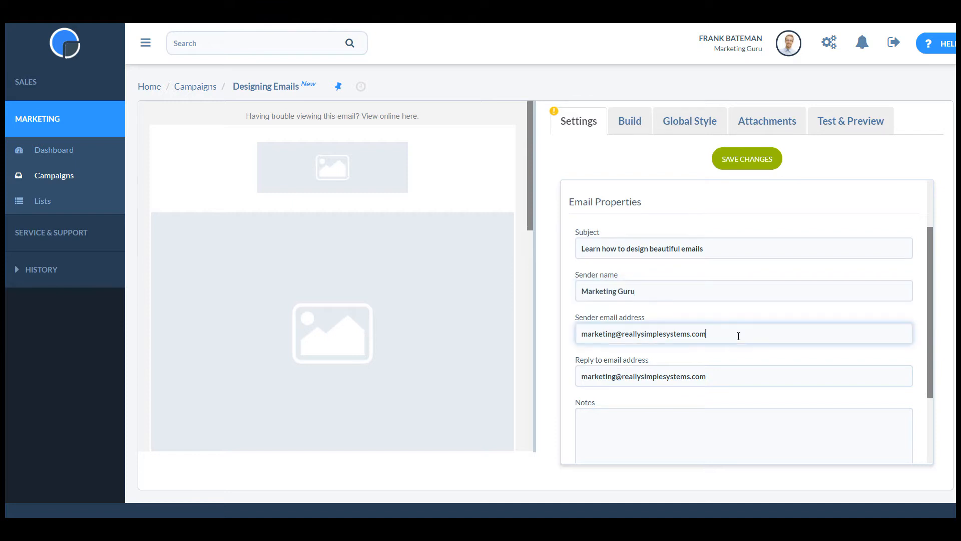
click(739, 379)
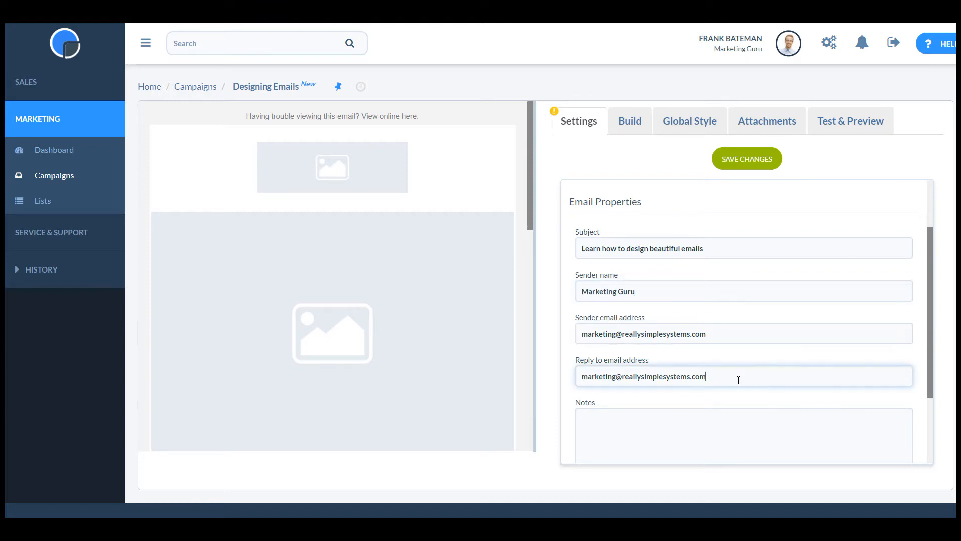
click(759, 161)
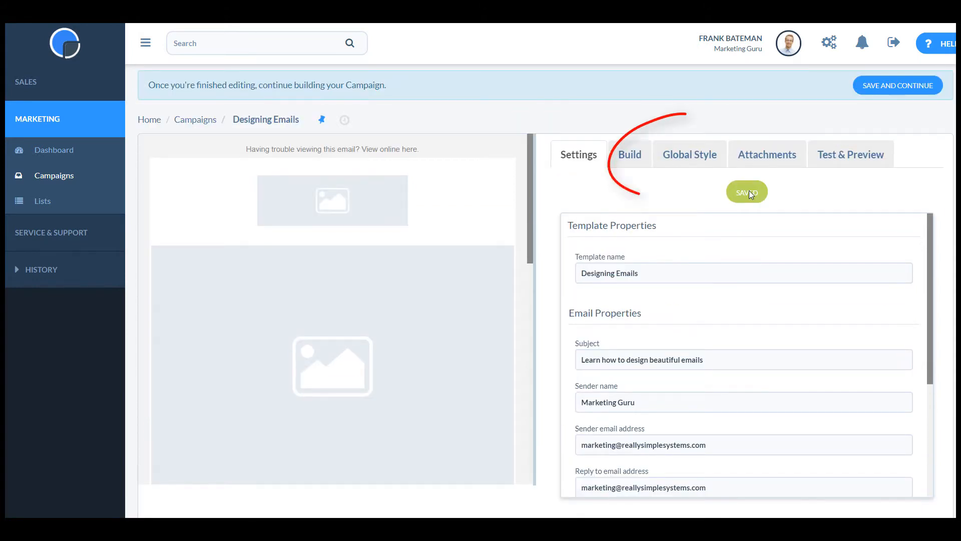
Set the outer background colour in the email's global style to #E6E5EF.
click(695, 156)
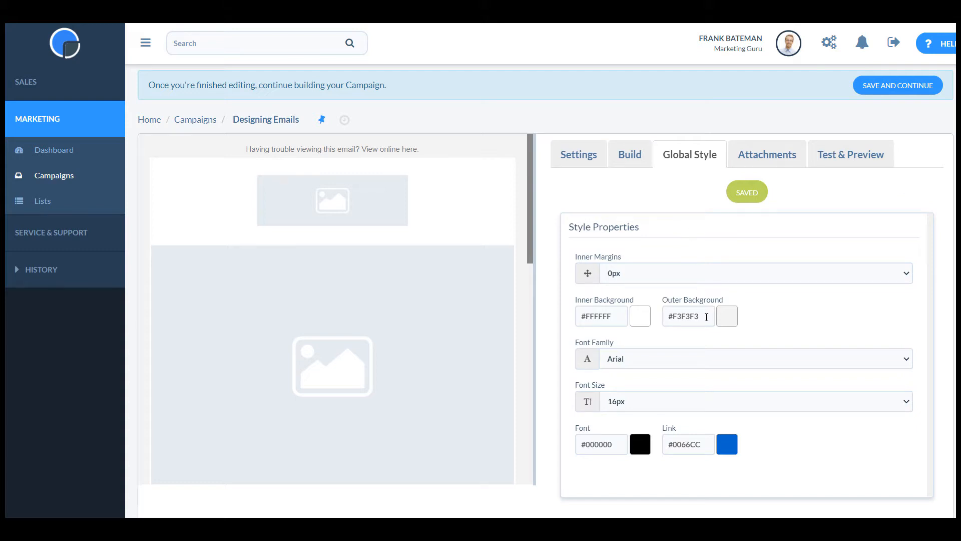
drag(701, 316, 672, 316)
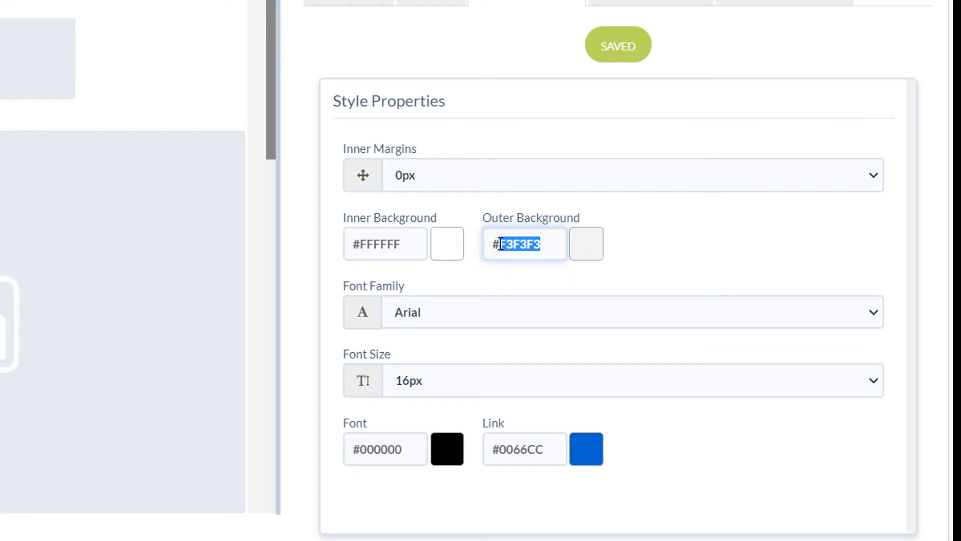
text(E6E5EF)
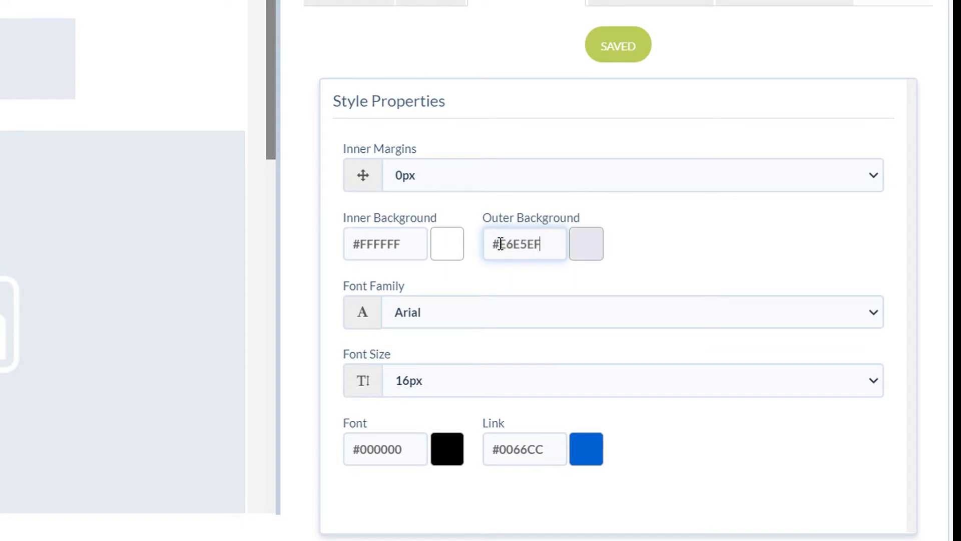
click(693, 278)
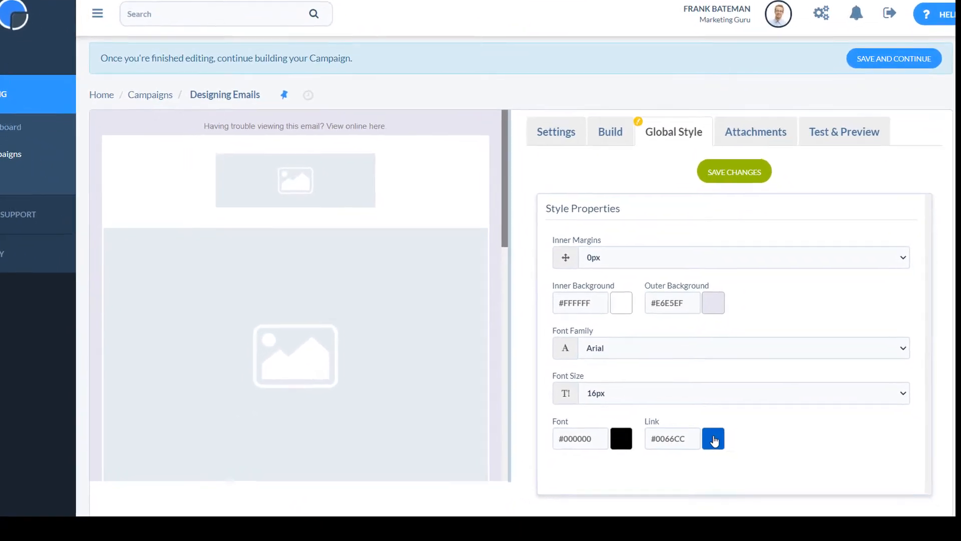
Pick a purple link colour, #482DAD, for the email's global style.
click(726, 444)
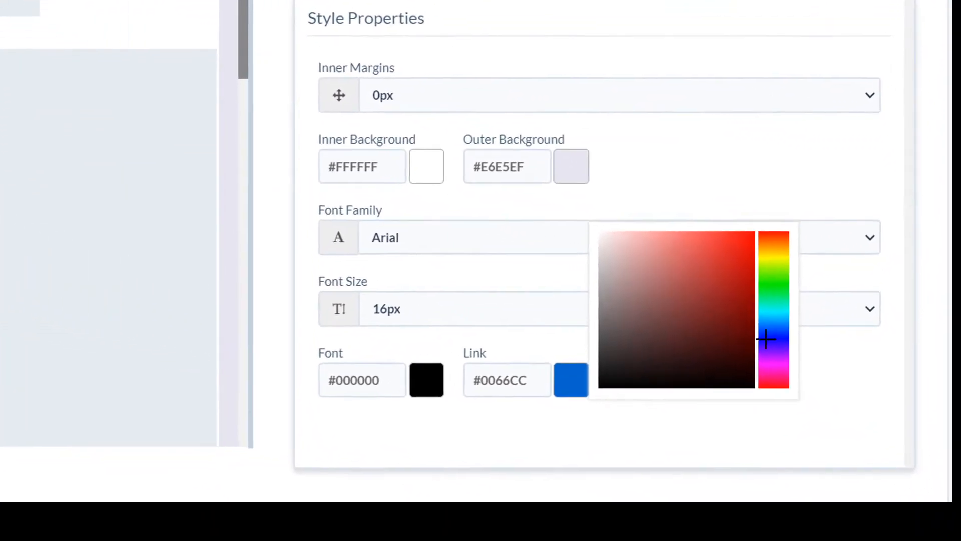
click(755, 327)
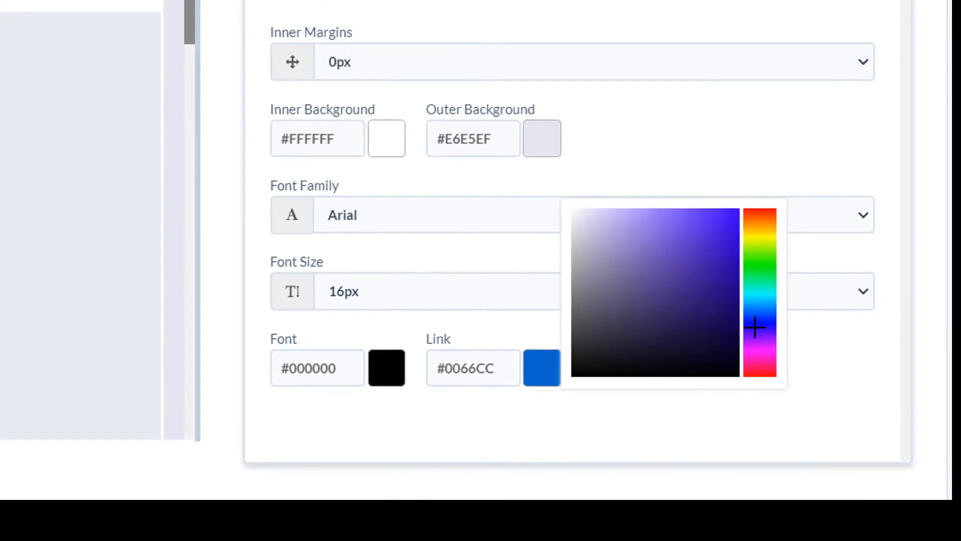
click(696, 262)
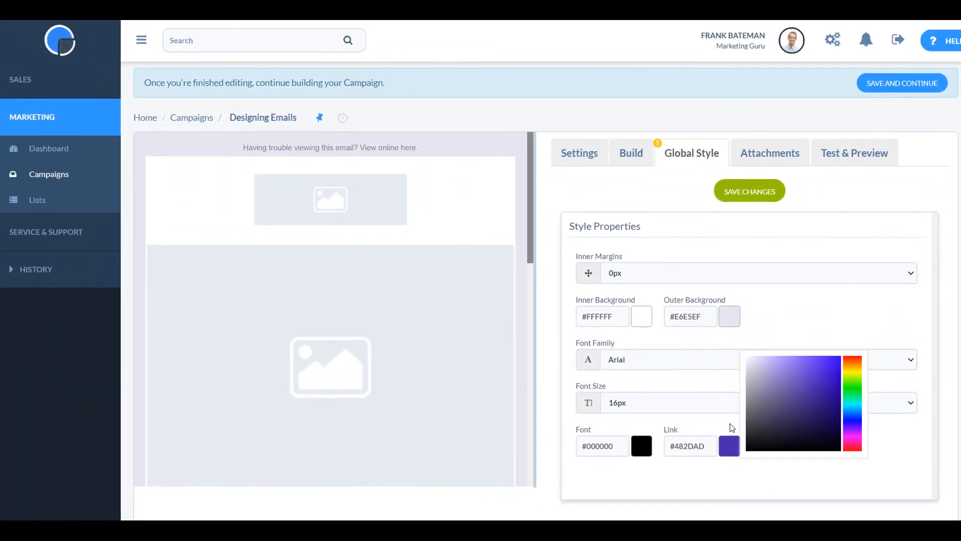
click(545, 328)
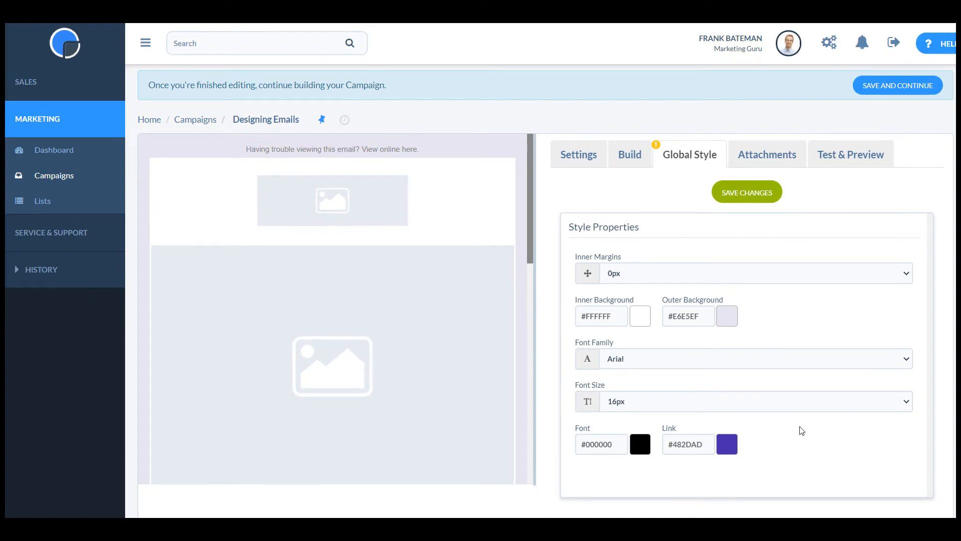
Set the inner background colour to #E6E5EF and save the global style changes.
drag(704, 315, 586, 313)
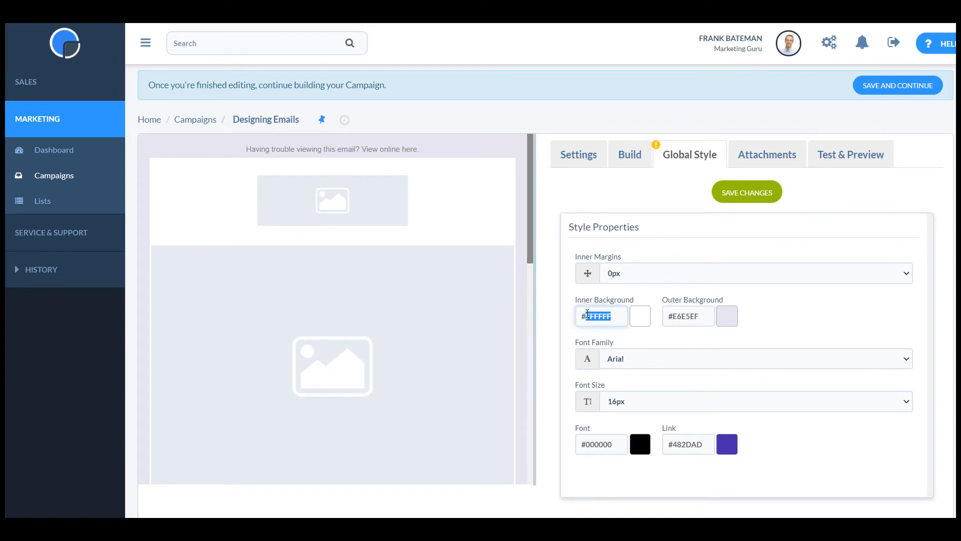
text(E6E5EF)
click(665, 336)
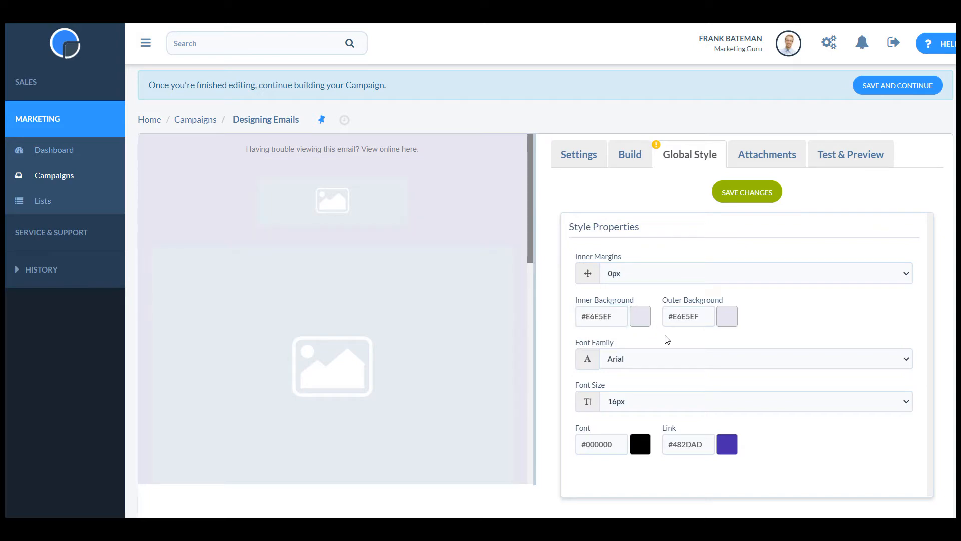
click(741, 192)
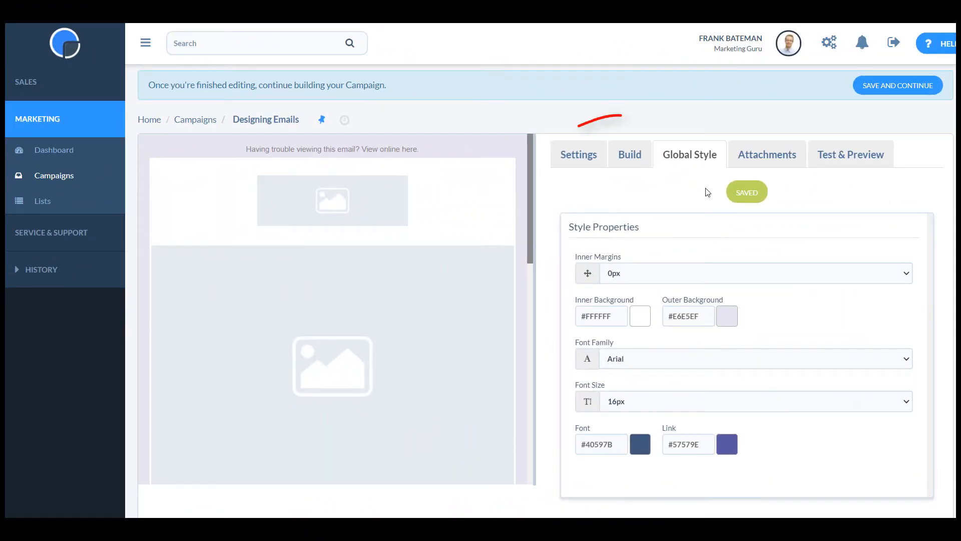
Insert a text panel between the logo and the large image placeholders, with a spacer beneath the panel.
click(632, 156)
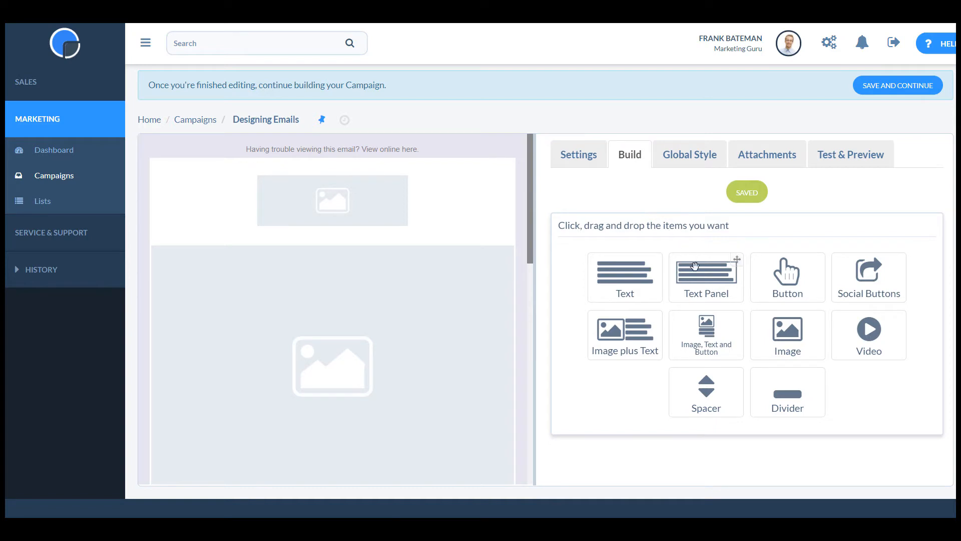
drag(736, 256, 664, 252)
drag(593, 258, 445, 250)
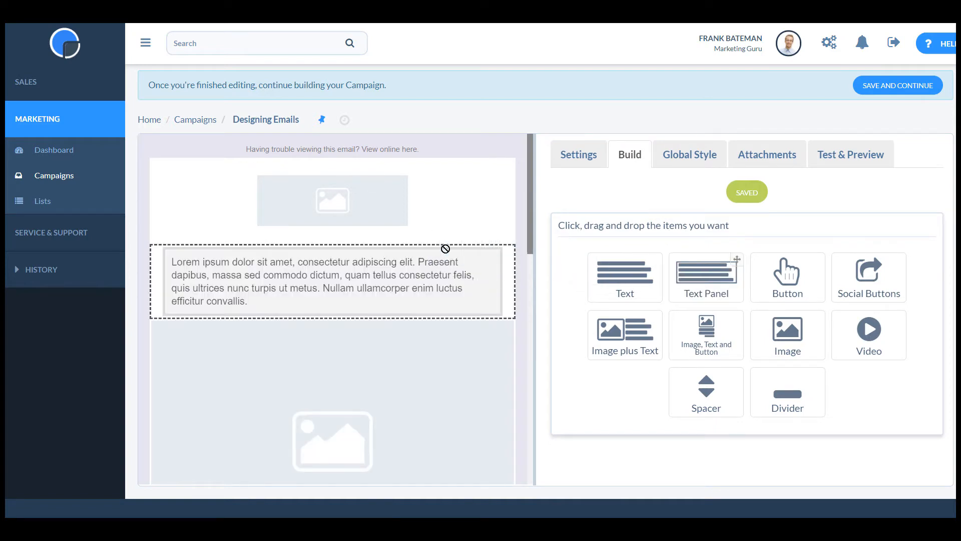
drag(717, 381, 501, 334)
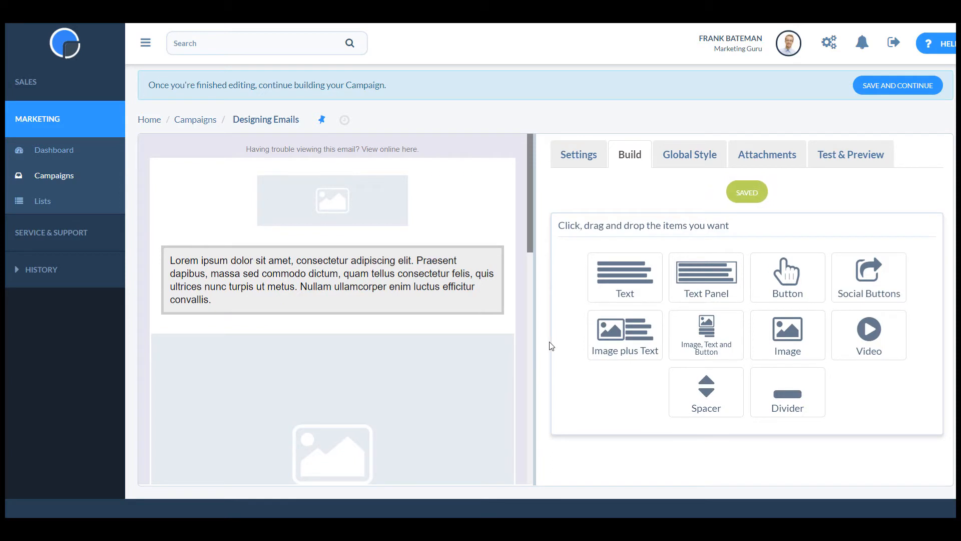
Delete the text panel below the logo placeholder.
click(487, 297)
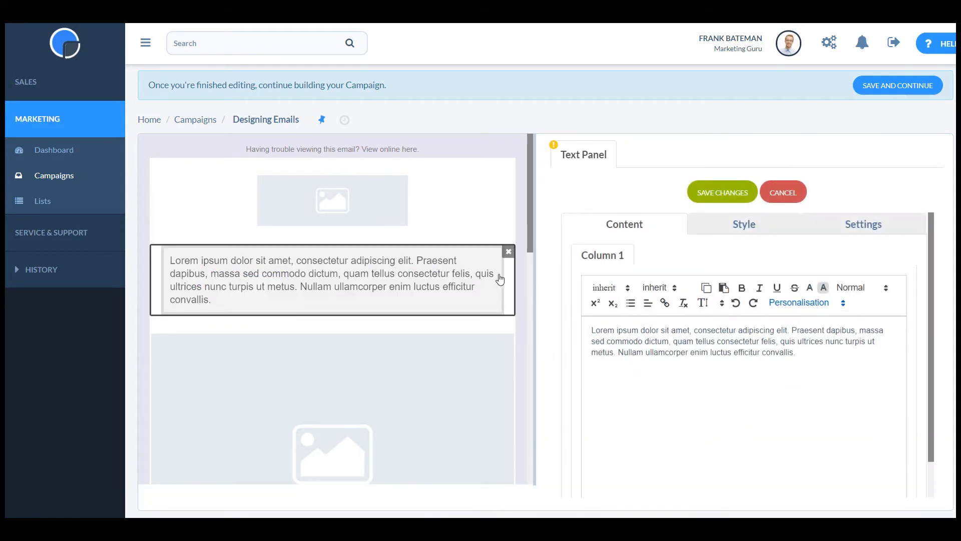
click(508, 251)
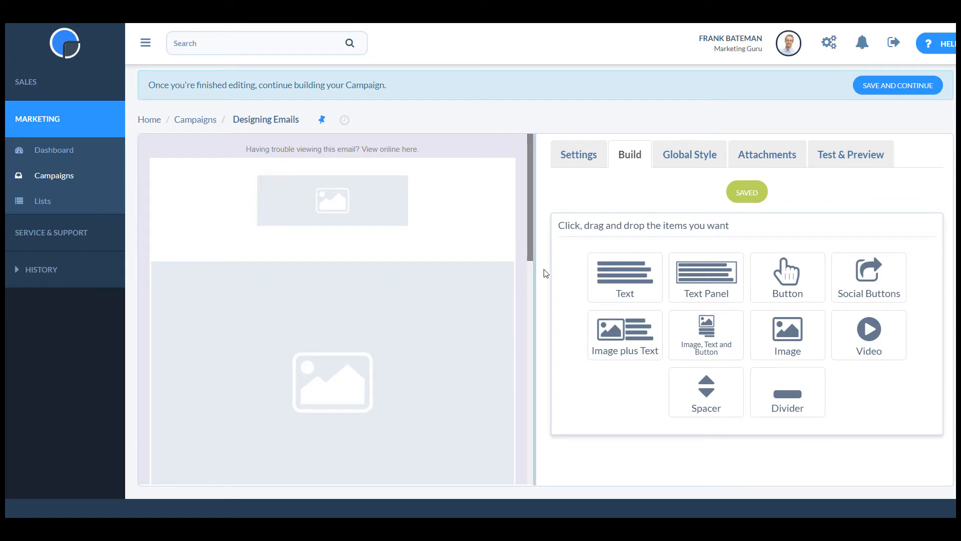
Examine the content, style and settings options of the logo image placeholder.
click(417, 206)
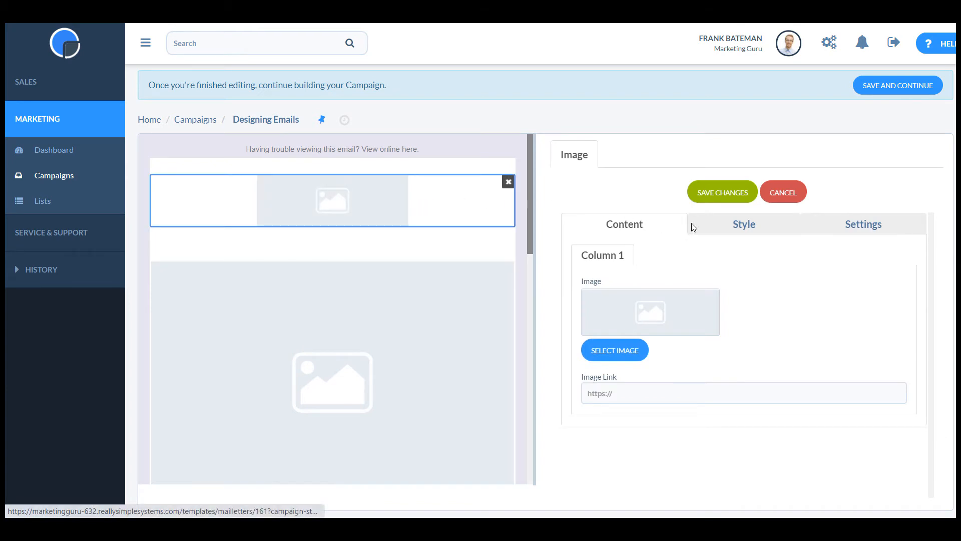
click(745, 226)
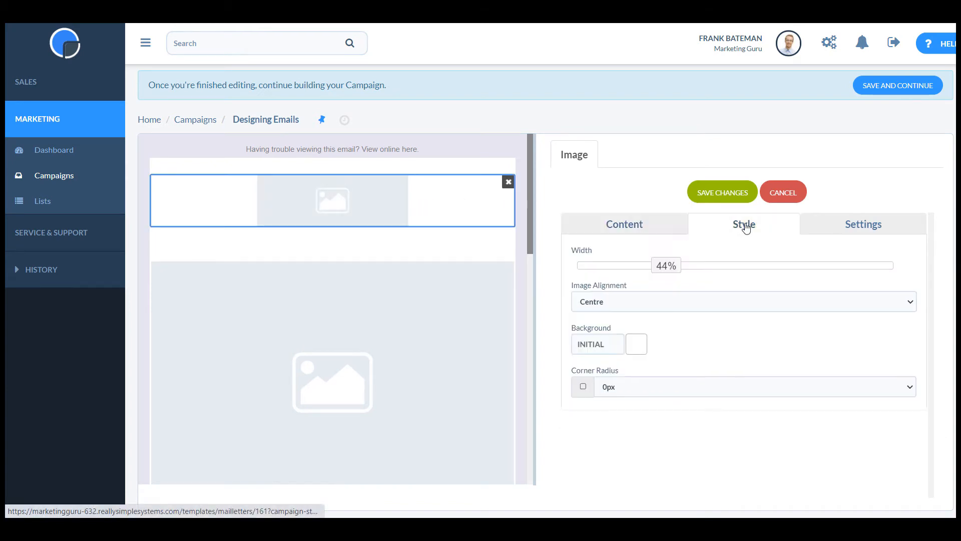
click(865, 226)
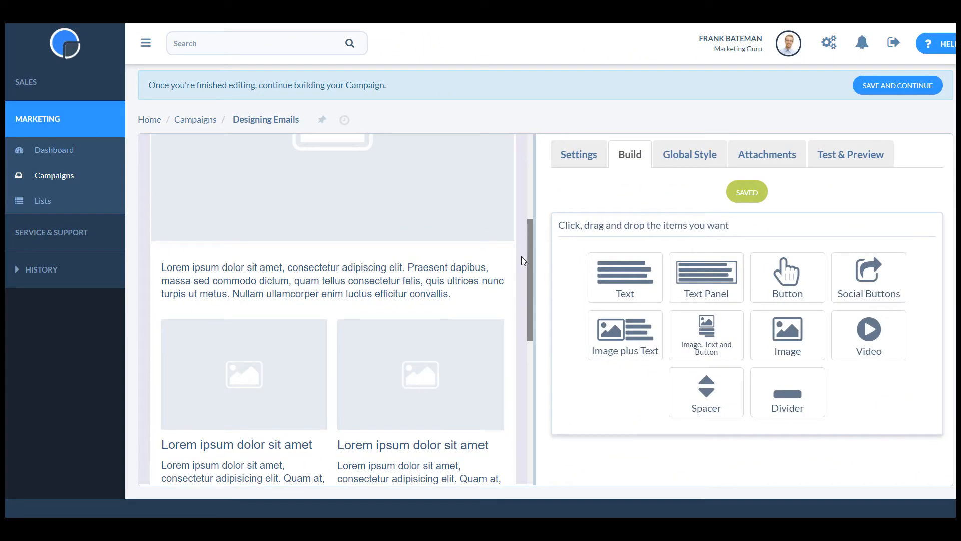
Replace the lorem ipsum text below the large image with the title "Our Surprising Natural World" and the paragraph on the awesomeness of nature.
click(461, 270)
drag(801, 353, 553, 322)
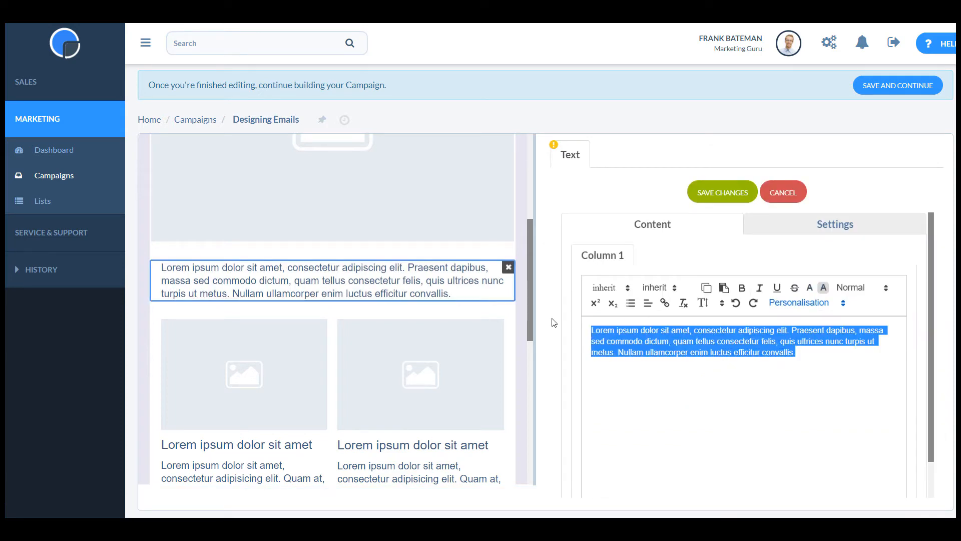
text(Our Surprising Natural World Even the most methodical scientists and jaded sceptics can't help but be impressed by the awesomeness of nature. Whether it's the majesty of a whale, the intensity of a hurricane, or the intricate beauty of a colourful butterfly, the world around us really is incredible.)
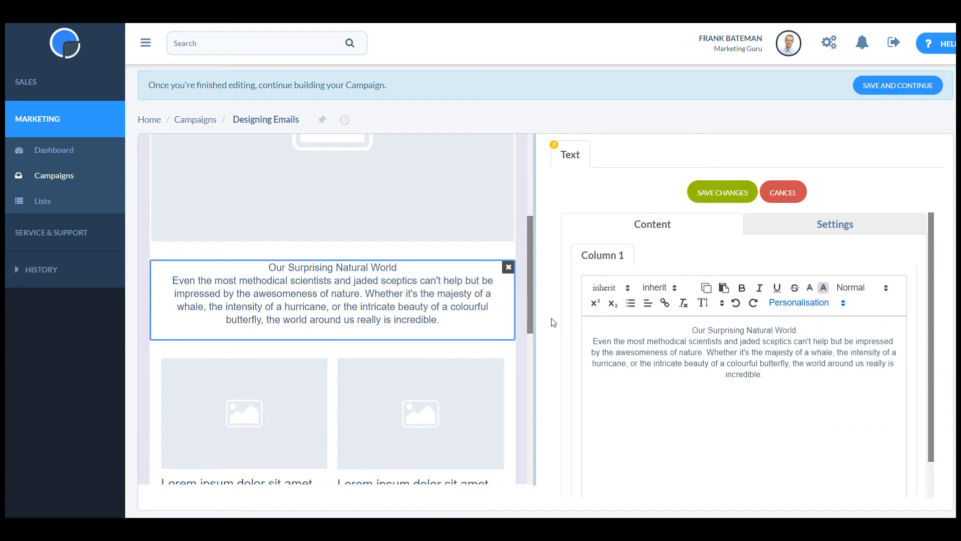
Format the title "Our Surprising Natural World" as Heading 2 in the text block.
drag(692, 330, 813, 331)
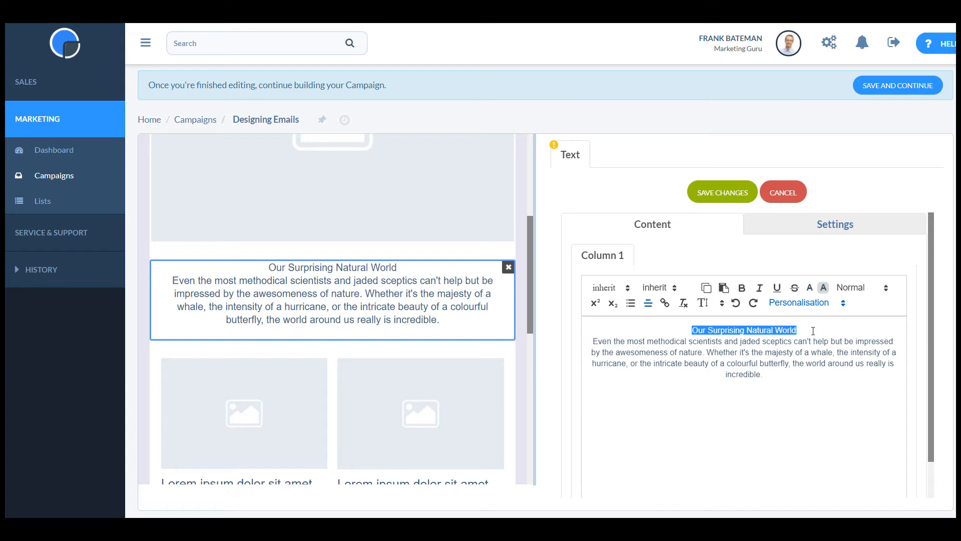
click(863, 290)
click(877, 358)
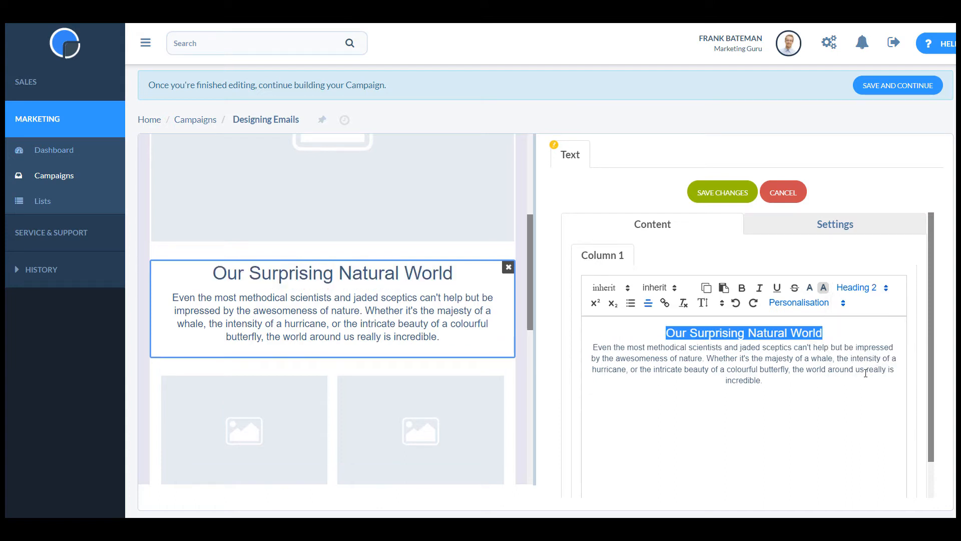
click(846, 381)
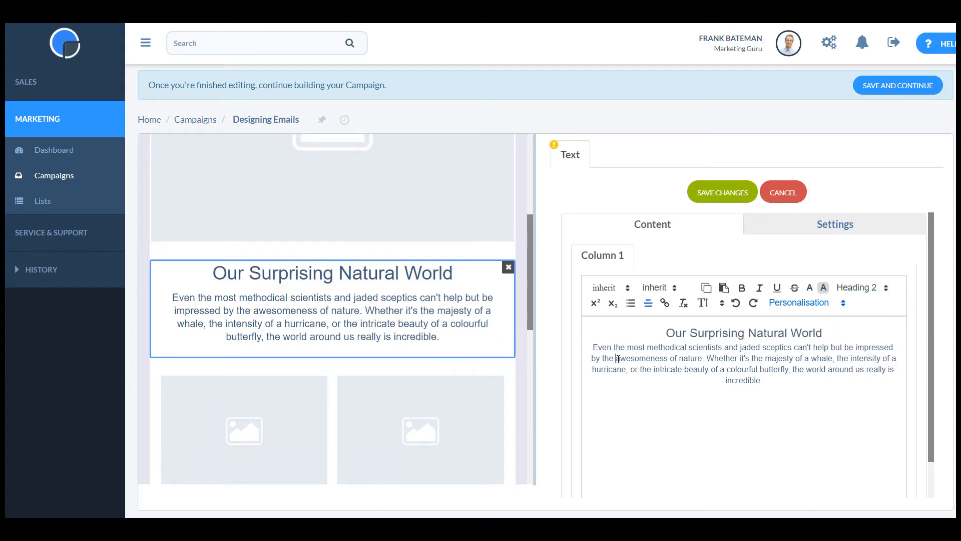
Try to link the phrase "awesomeness of nature" in the paragraph to the copied web address ending in features/simple-marketing/.
drag(616, 358, 703, 358)
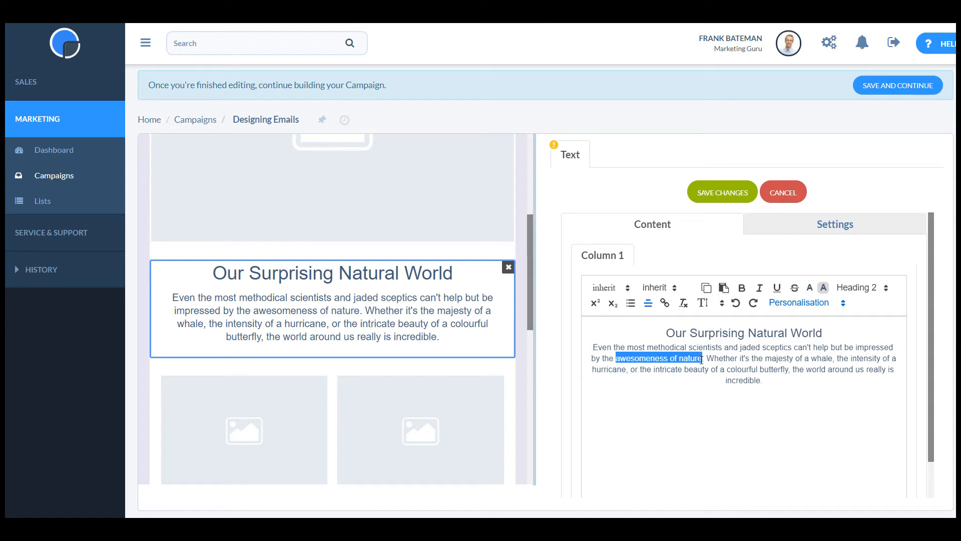
click(664, 305)
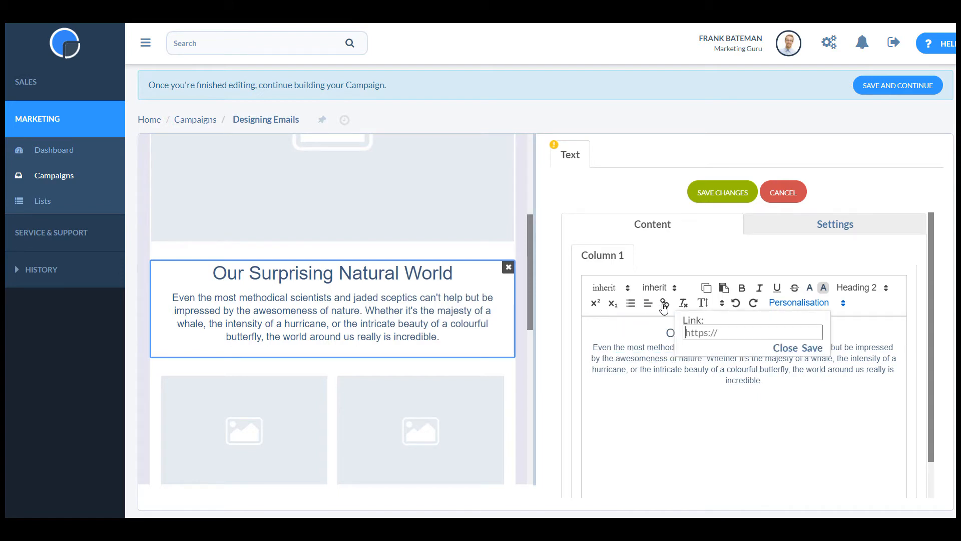
key(ctrl+v)
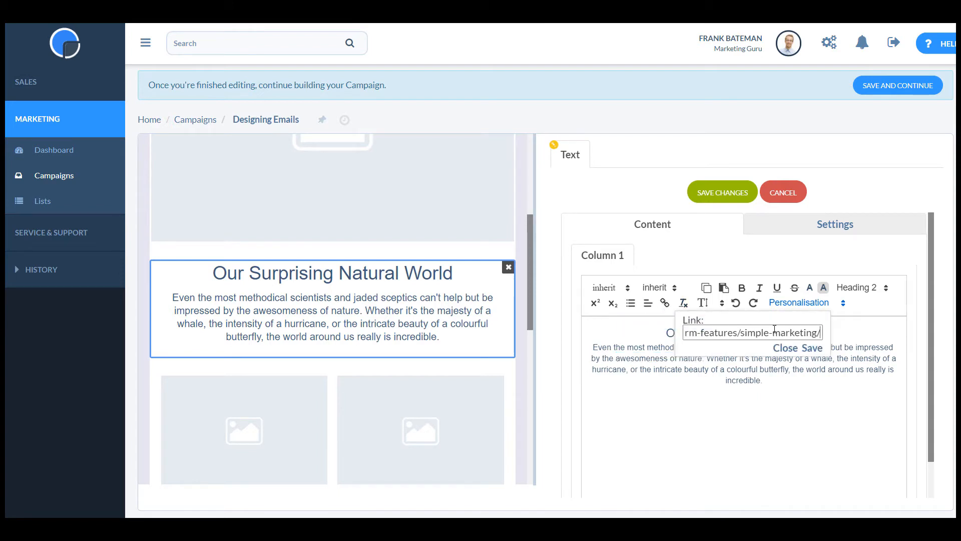
click(804, 349)
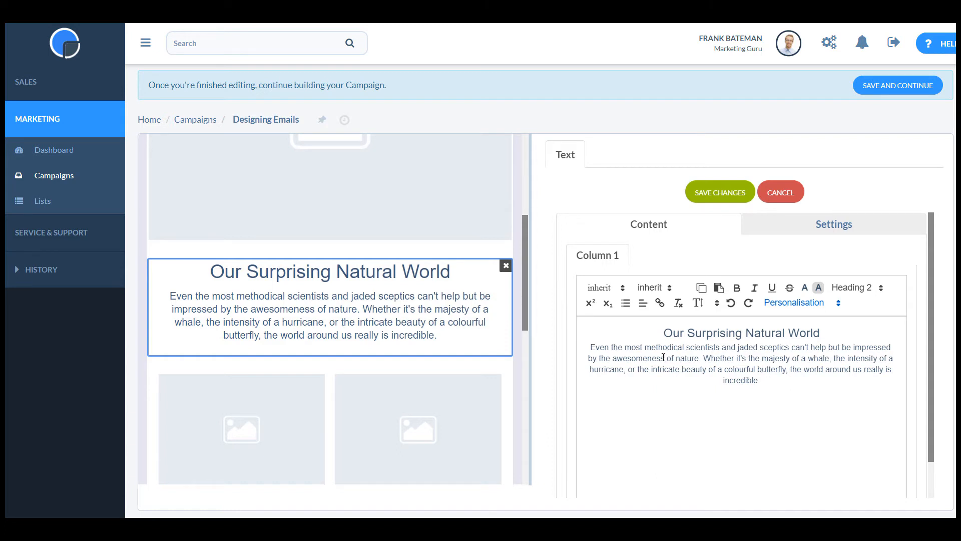
Personalise the start of the paragraph with the {Contact.First} field, followed by a comma, a space and a lowercase "even".
click(593, 346)
click(807, 303)
drag(896, 319, 849, 369)
click(816, 359)
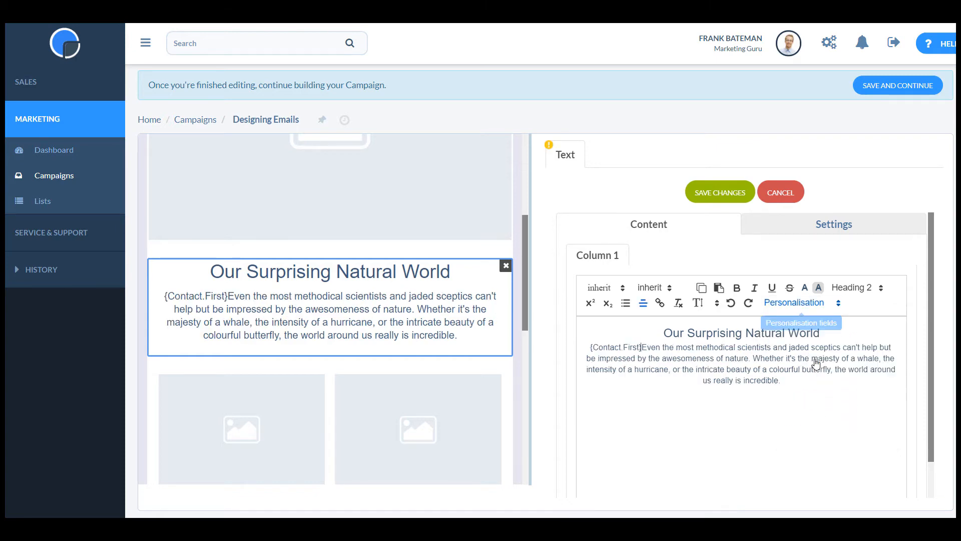
text(,)
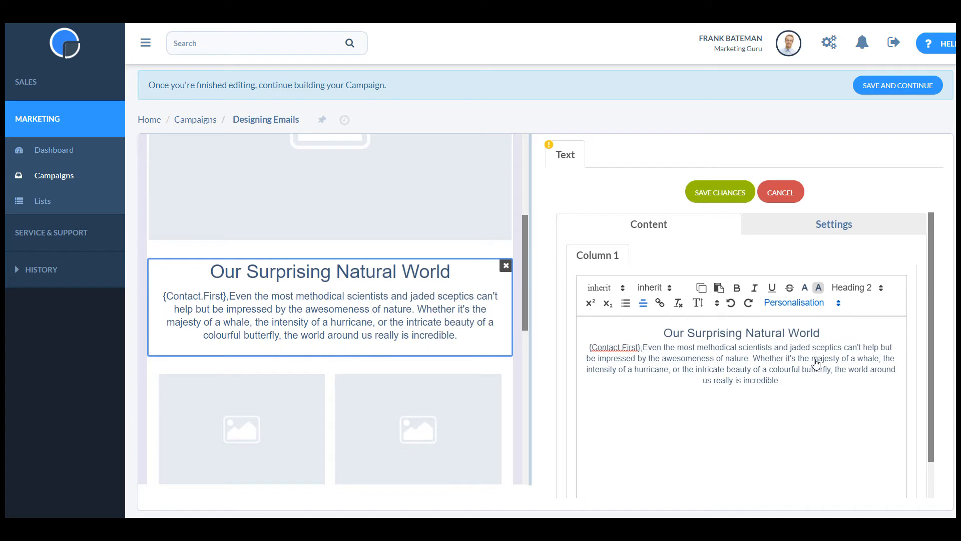
key(Delete)
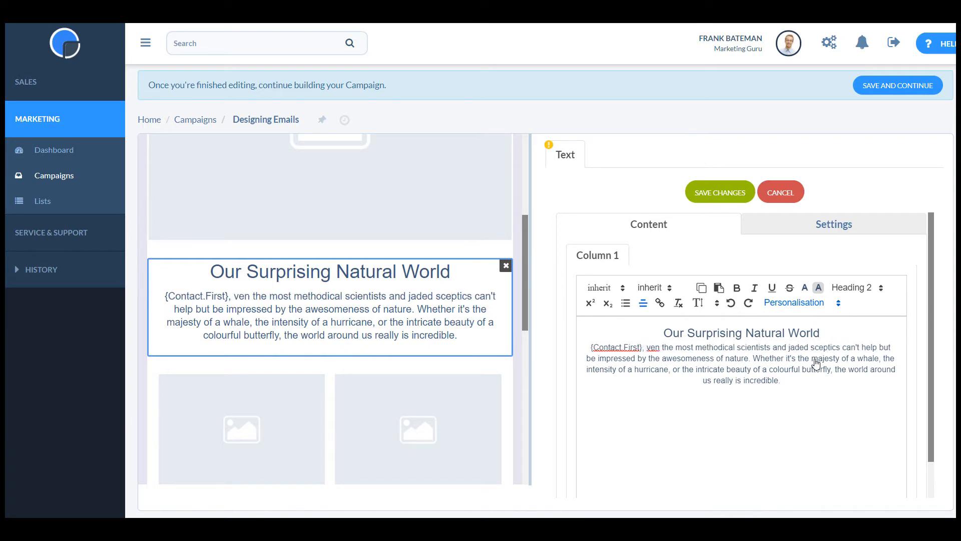
text(e)
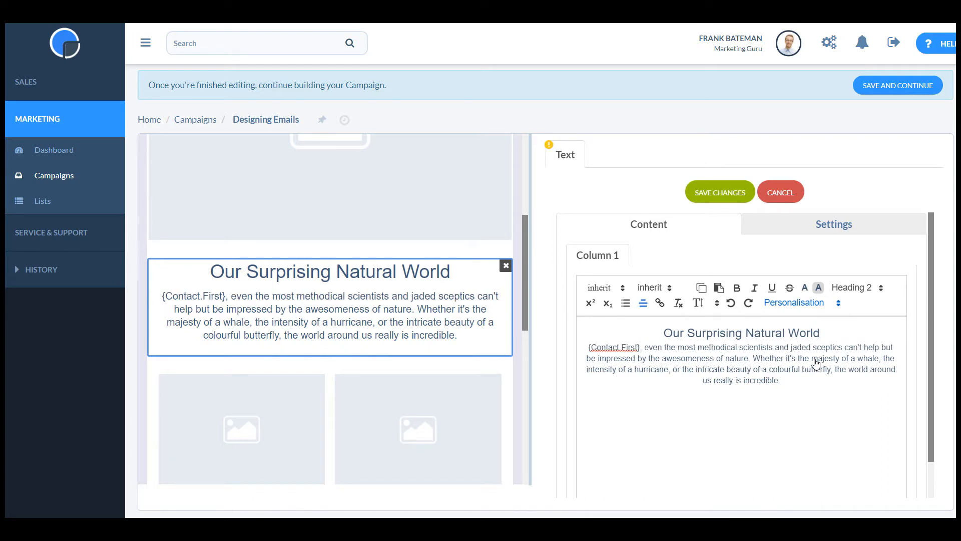
Try the two-column and three-column layouts for the text block.
click(809, 226)
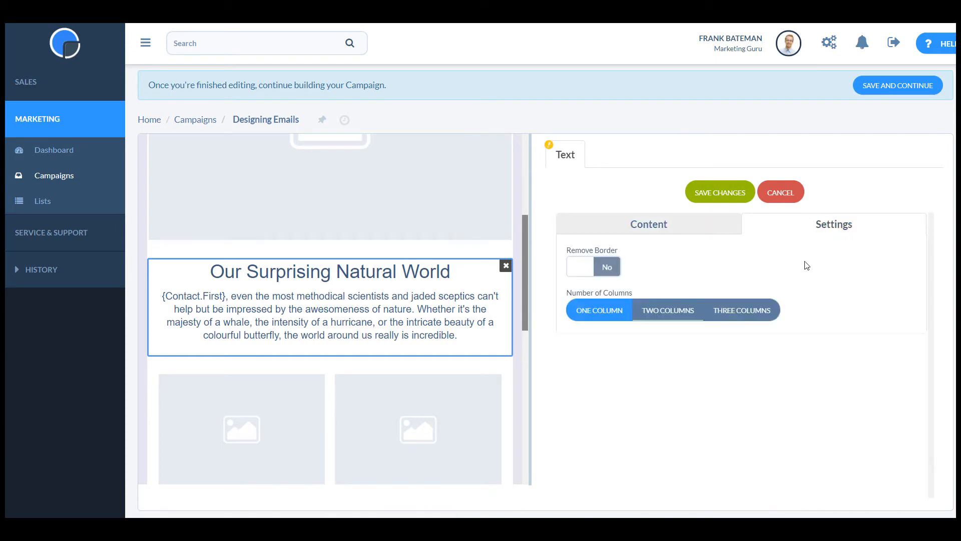
click(669, 311)
click(729, 311)
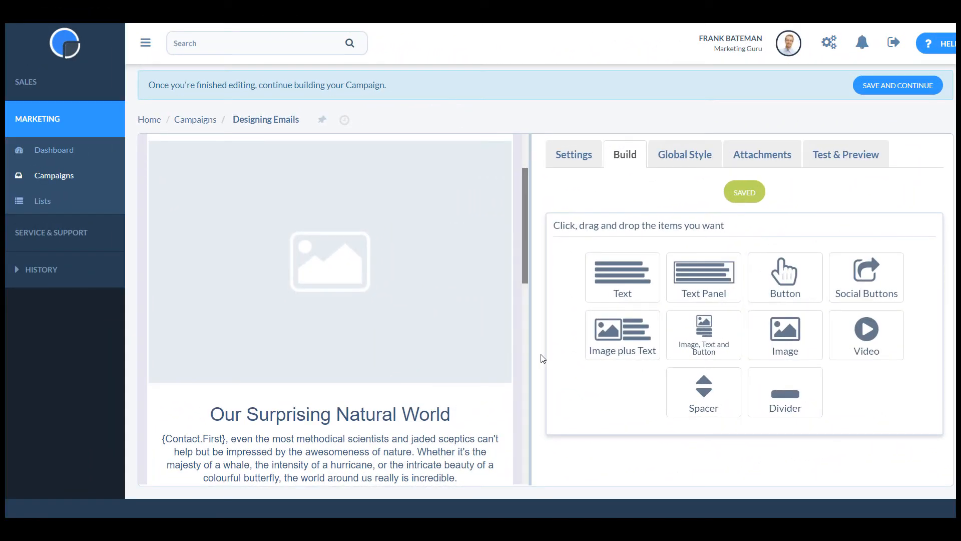
Upload the aWhale picture from the Webinar folder to the media gallery for the large image placeholder.
click(449, 326)
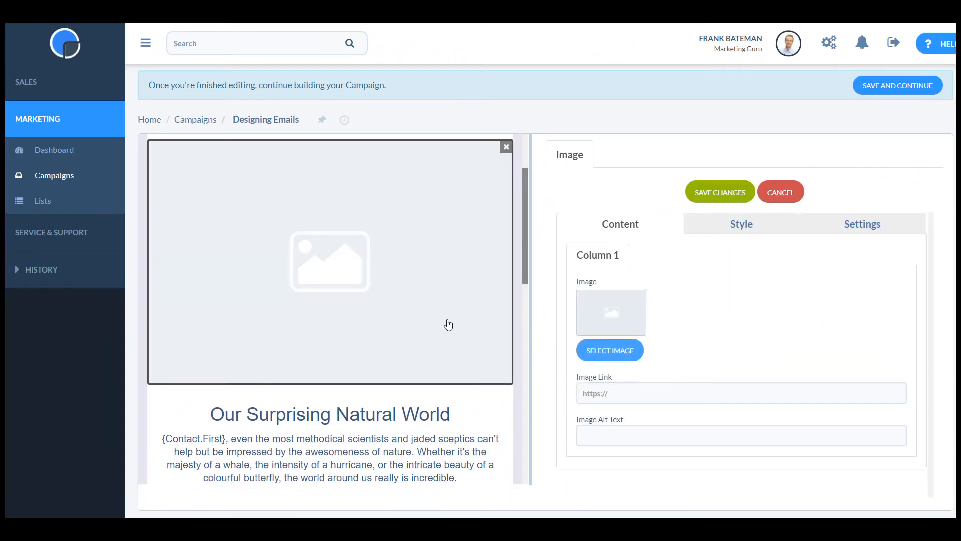
click(625, 355)
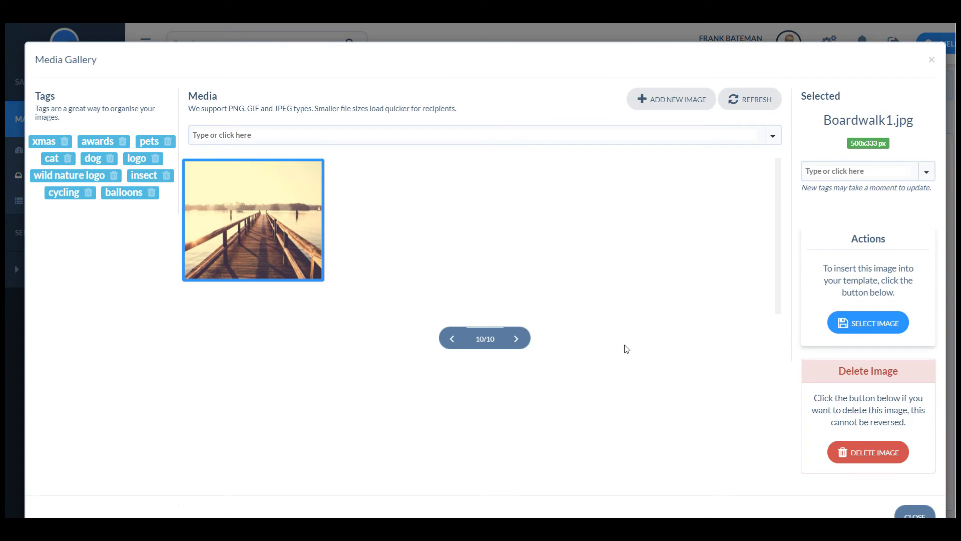
click(677, 103)
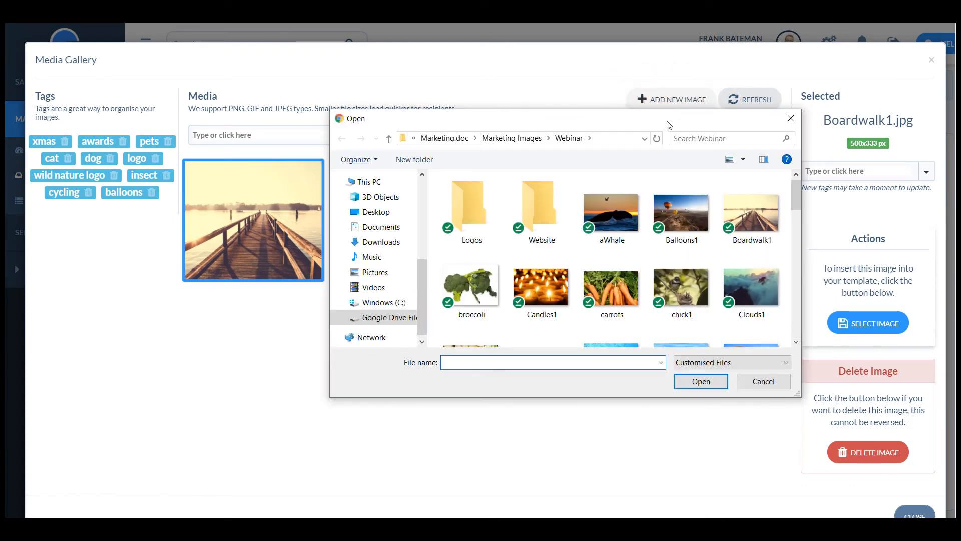
click(618, 206)
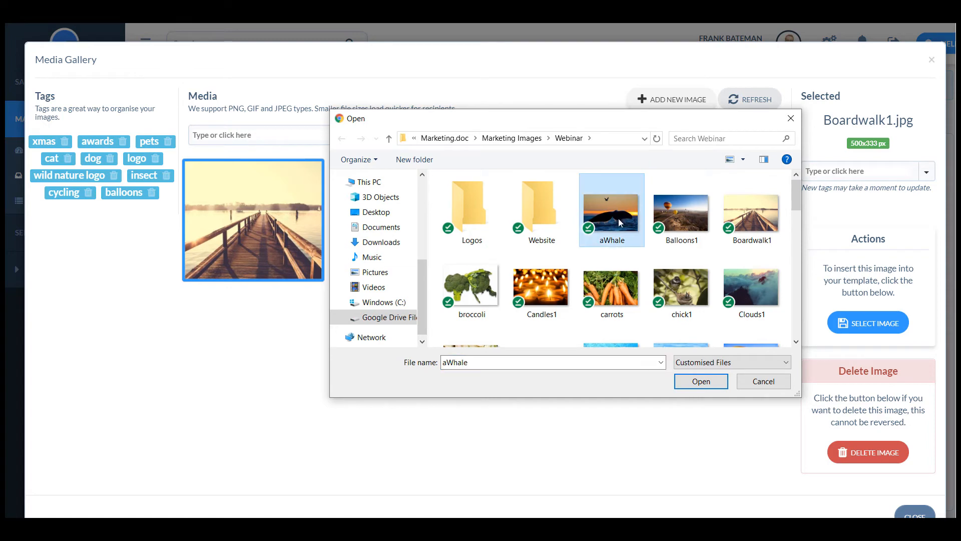
click(701, 383)
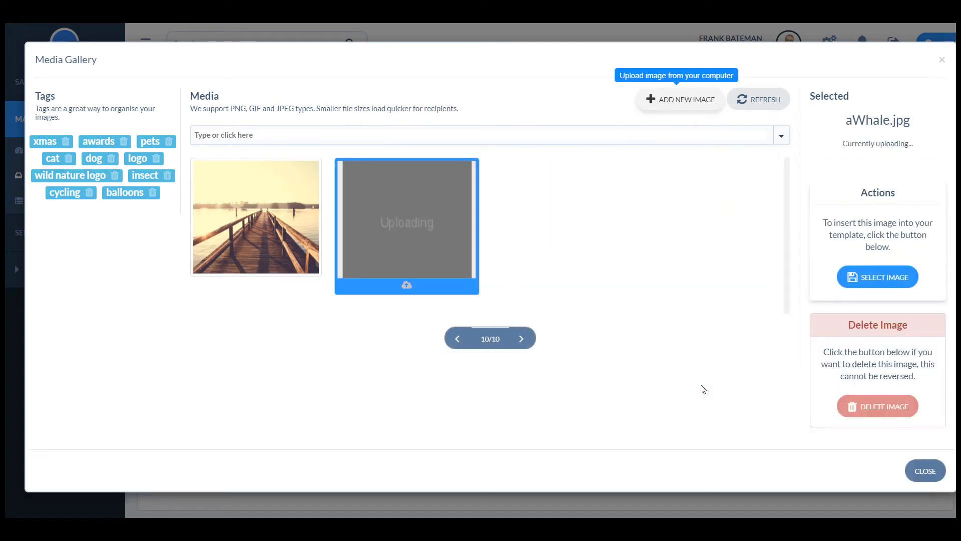
Tag the uploaded aWhale.jpg picture with "whale".
click(855, 170)
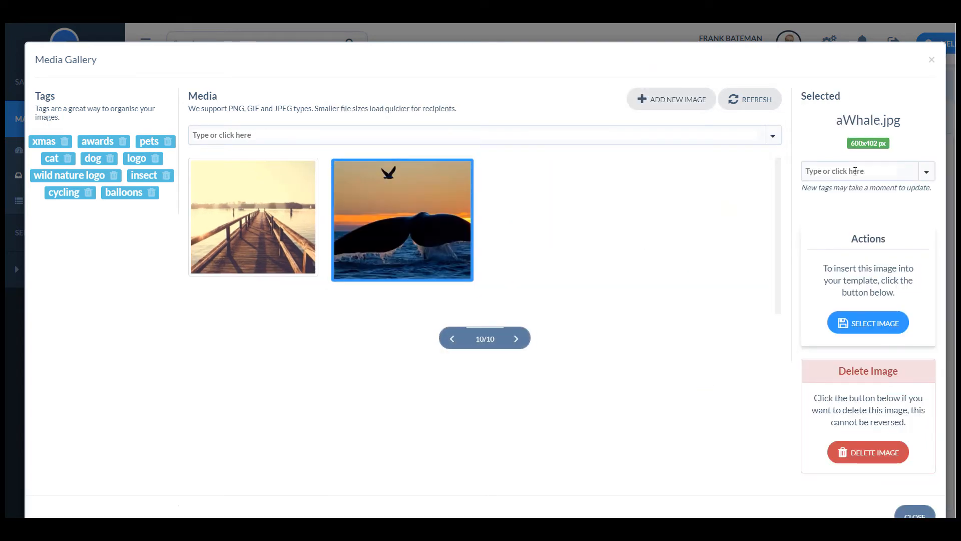
text(whale)
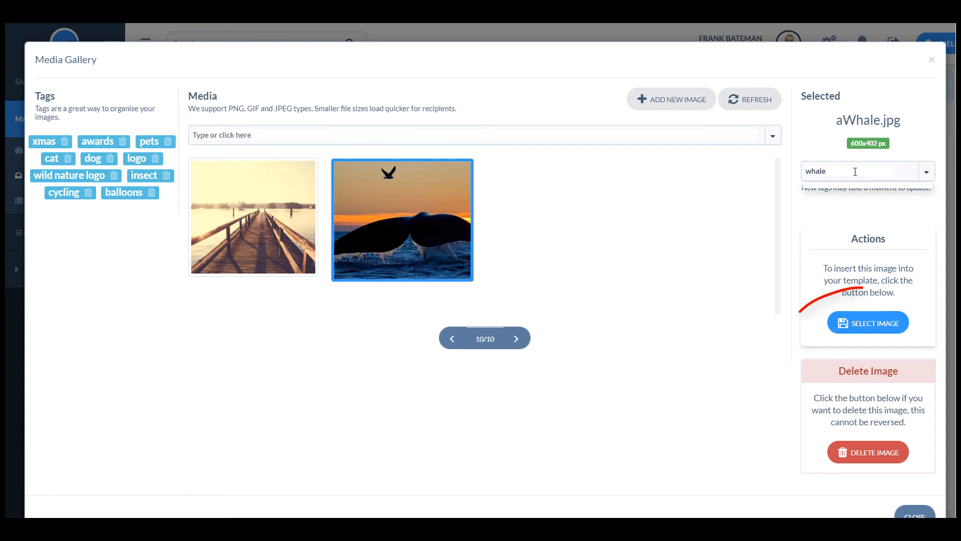
key(Return)
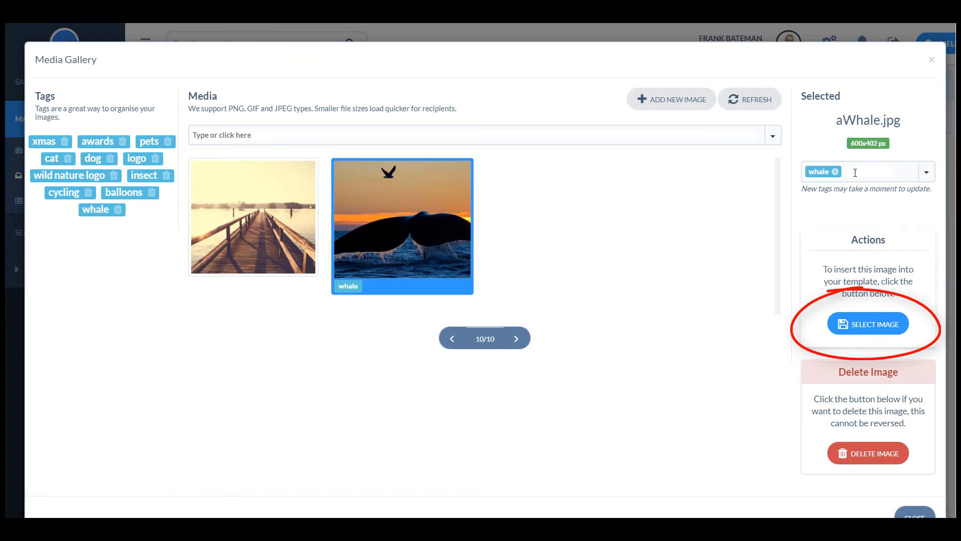
click(873, 325)
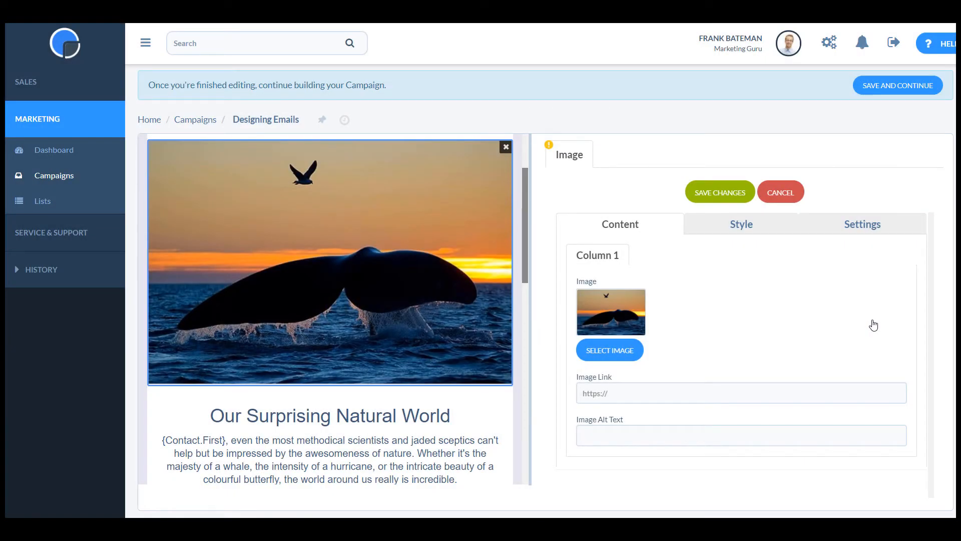
click(714, 390)
text(https://www.reallysimplesystems.com/crm-features/simple-marketing/)
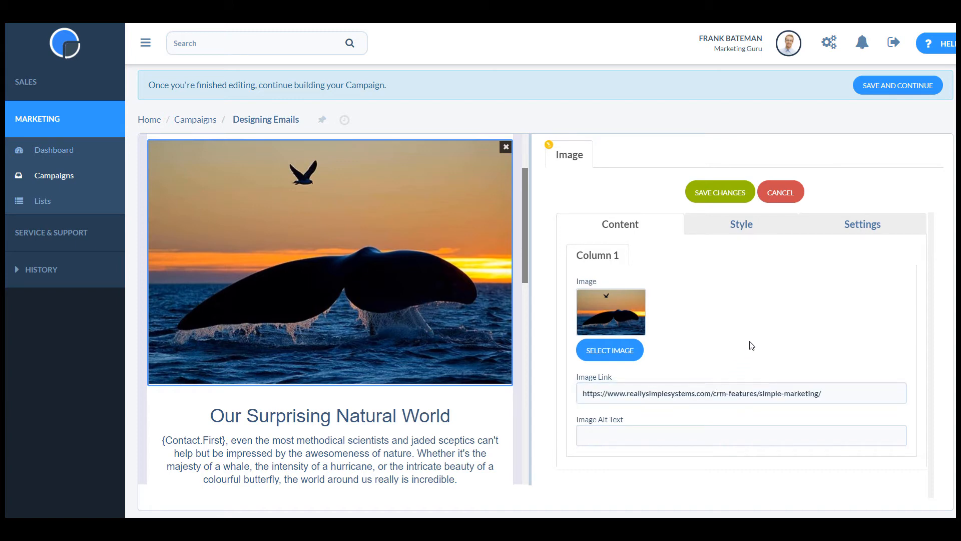
Style the whale image with a 4px corner radius and a width of 98%.
click(745, 228)
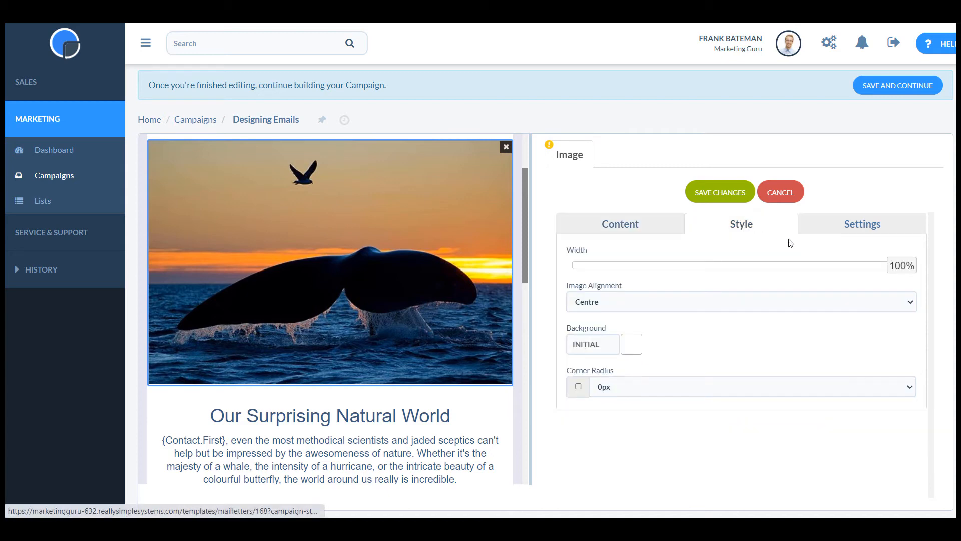
drag(882, 264, 904, 272)
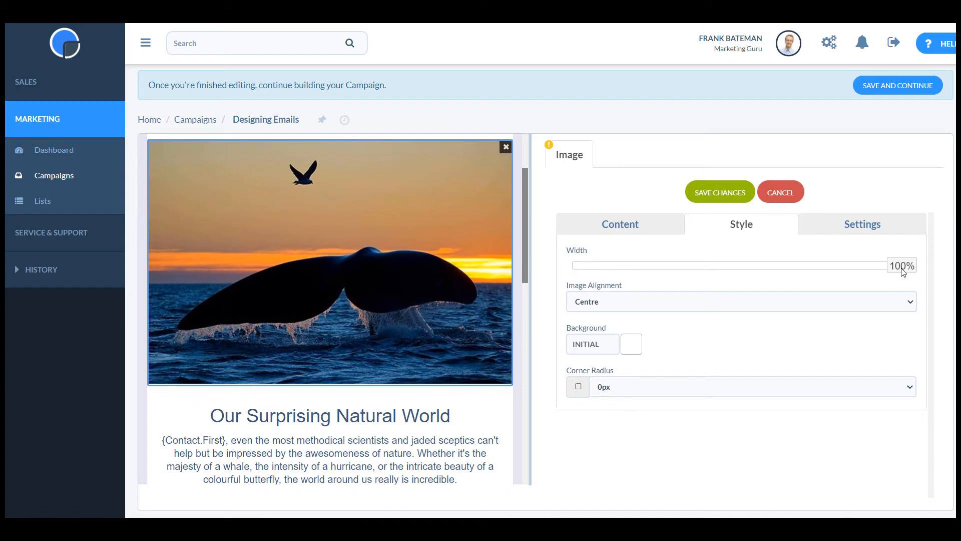
click(860, 303)
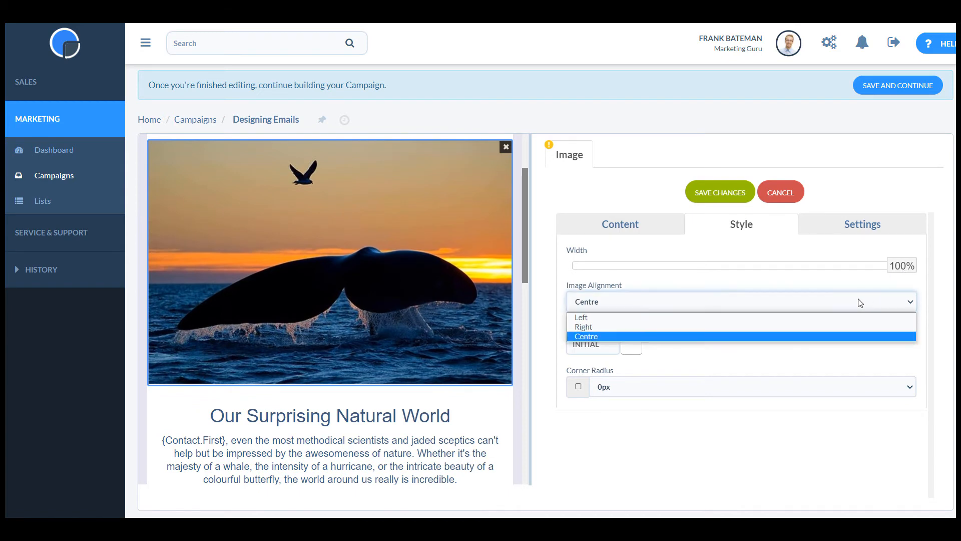
click(833, 387)
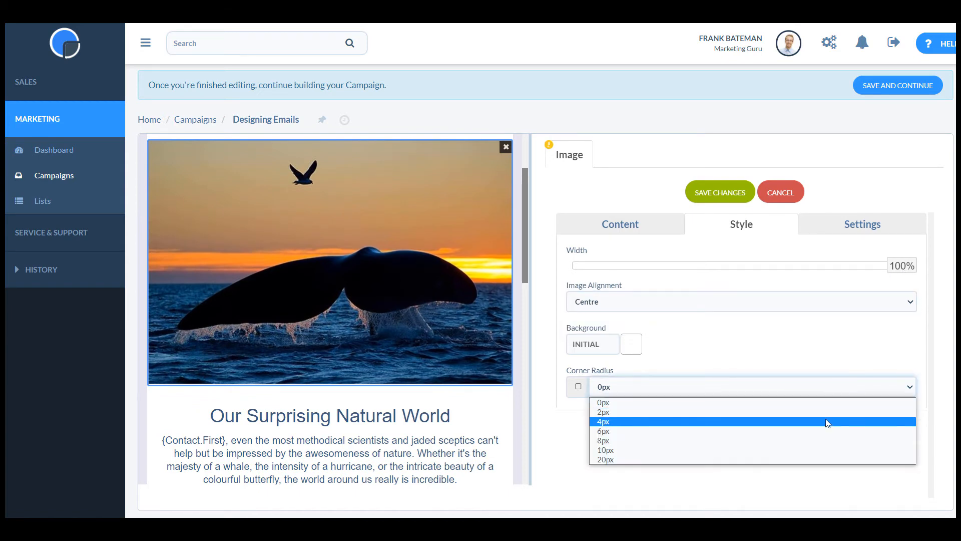
click(826, 422)
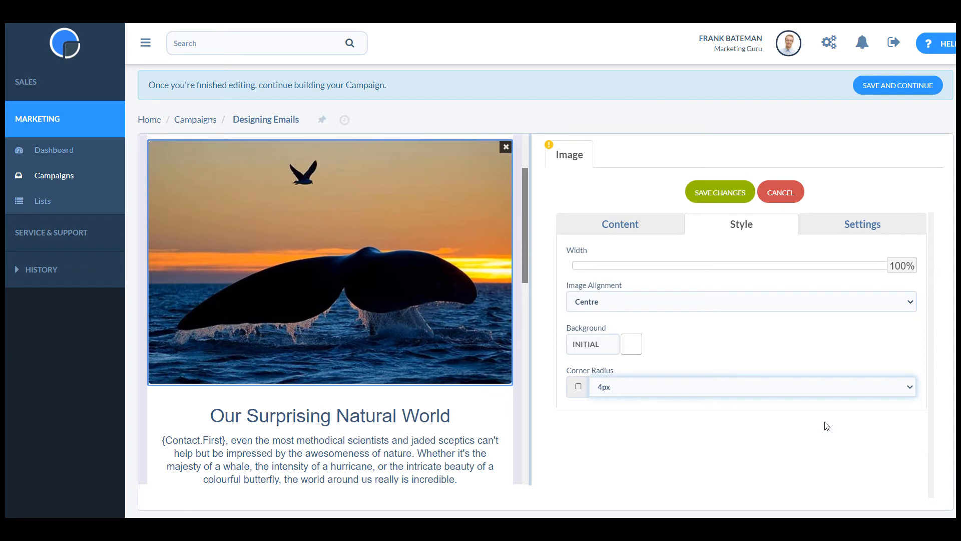
click(827, 426)
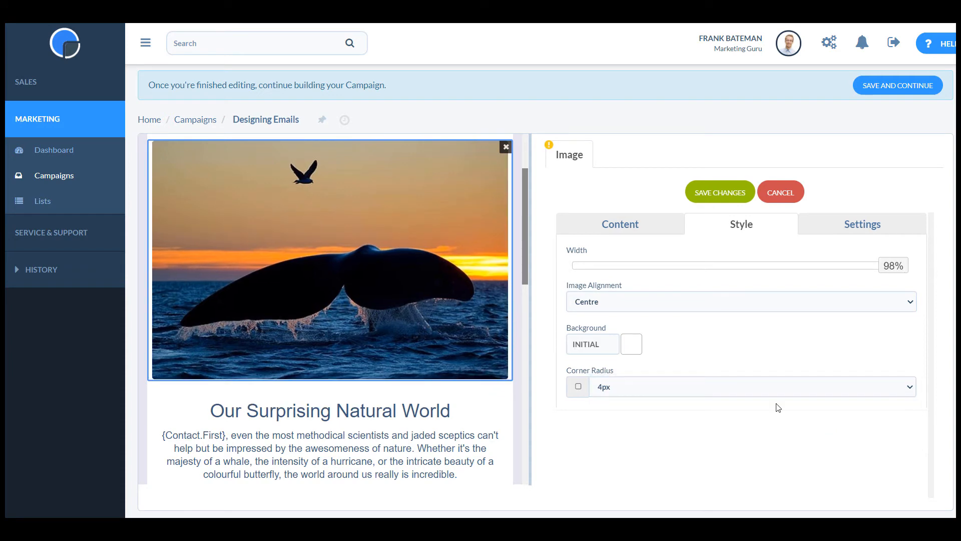
Try the two-column and three-column layouts and the Remove Border switch on the whale image.
click(861, 229)
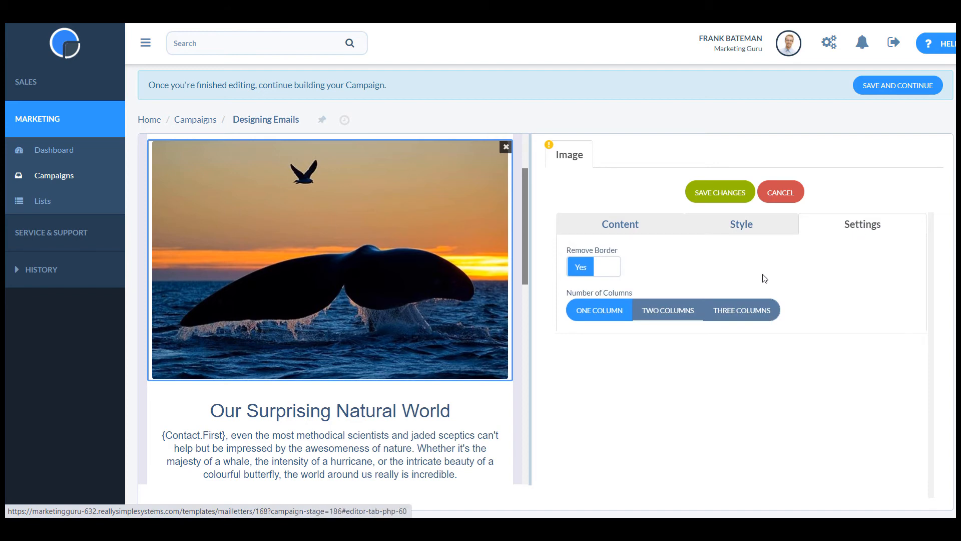
click(686, 314)
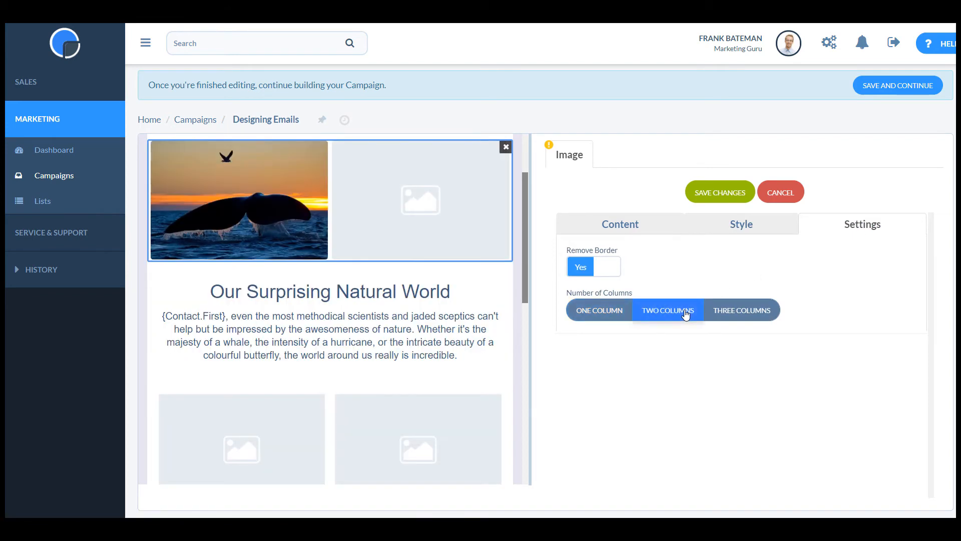
click(736, 314)
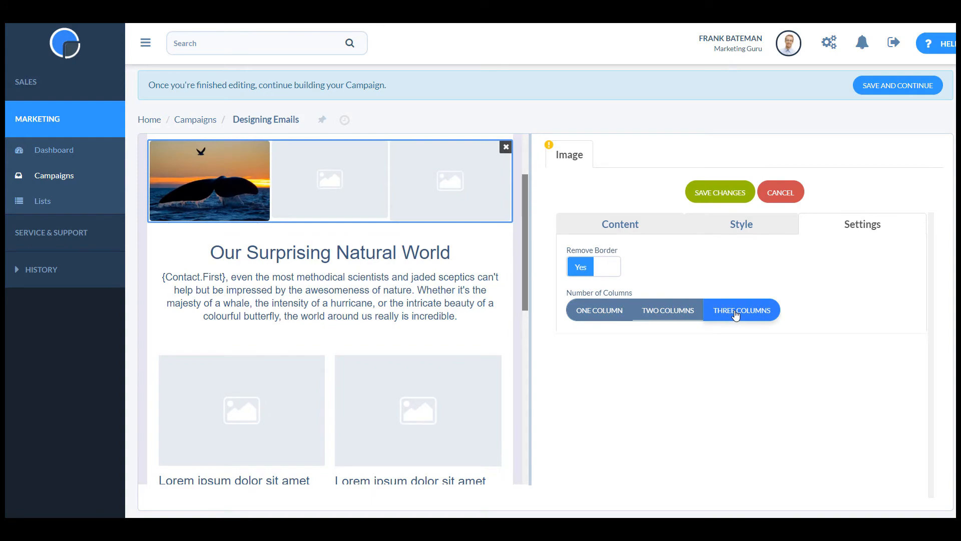
click(609, 268)
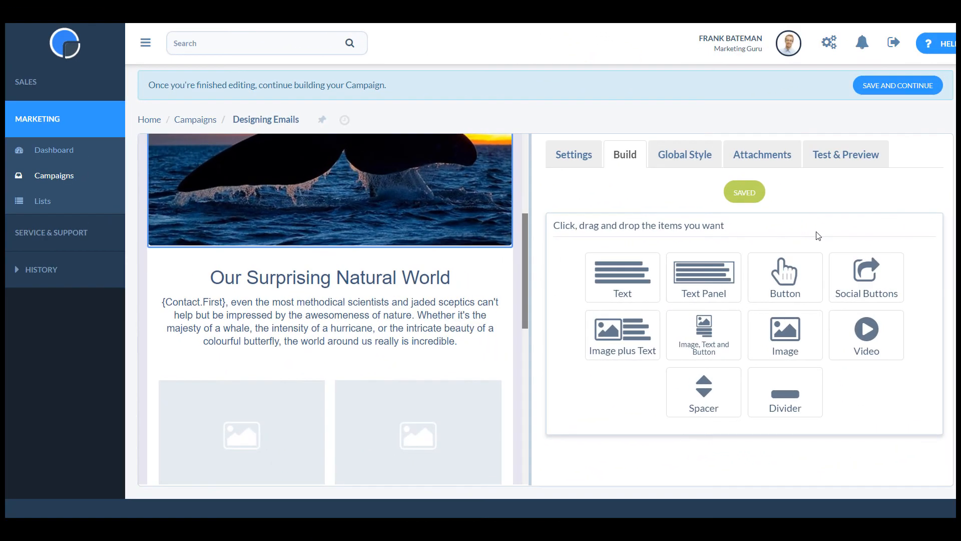
drag(799, 258, 365, 354)
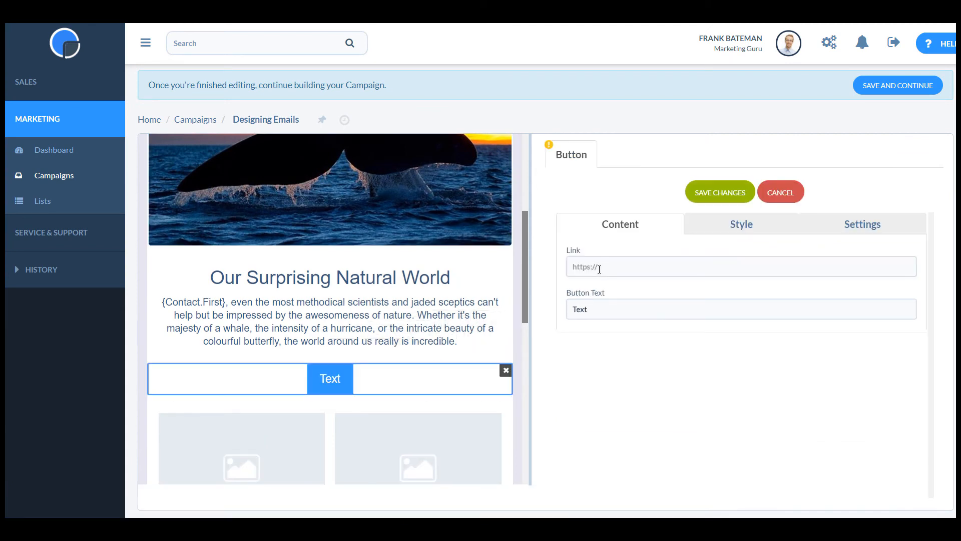
click(602, 267)
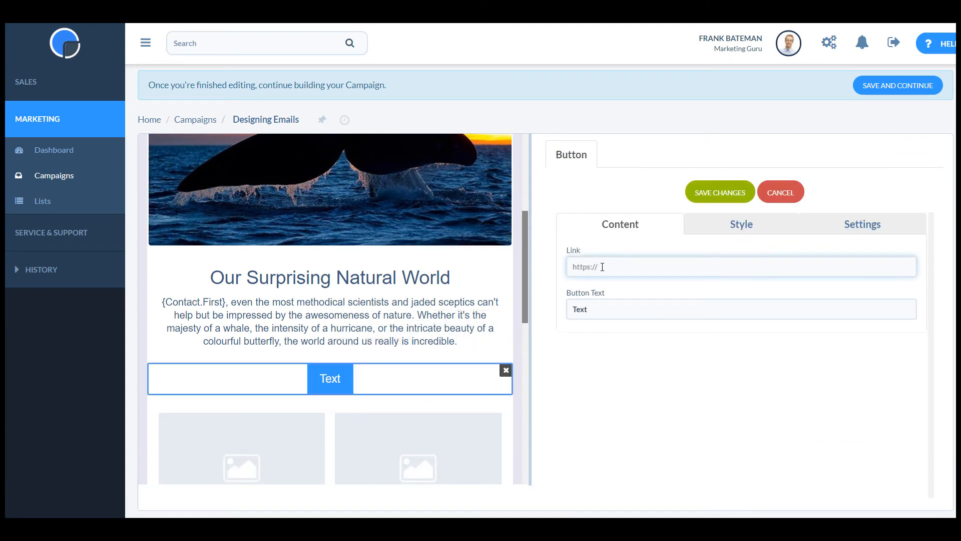
text(https://www.reallysimplesystems.com/crm-features/simple-marketing/)
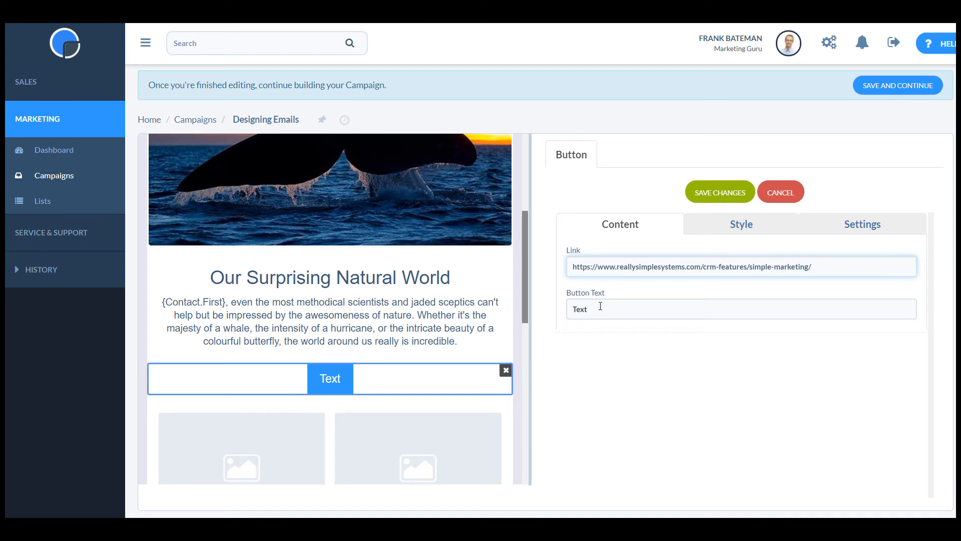
double_click(600, 309)
text(Read more)
Set the Read more button's background and border colour to #57579E and round its corners.
click(732, 224)
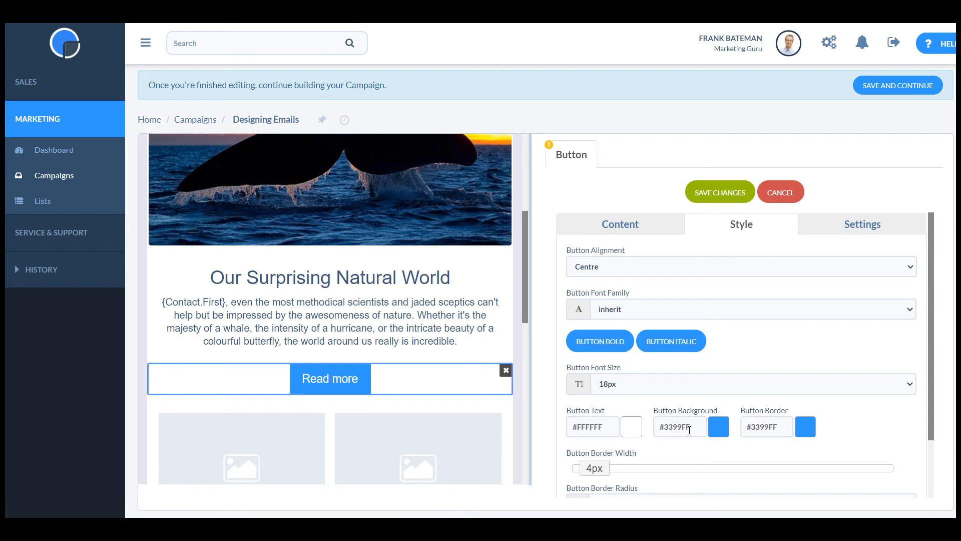
drag(690, 429, 667, 431)
text(57579E)
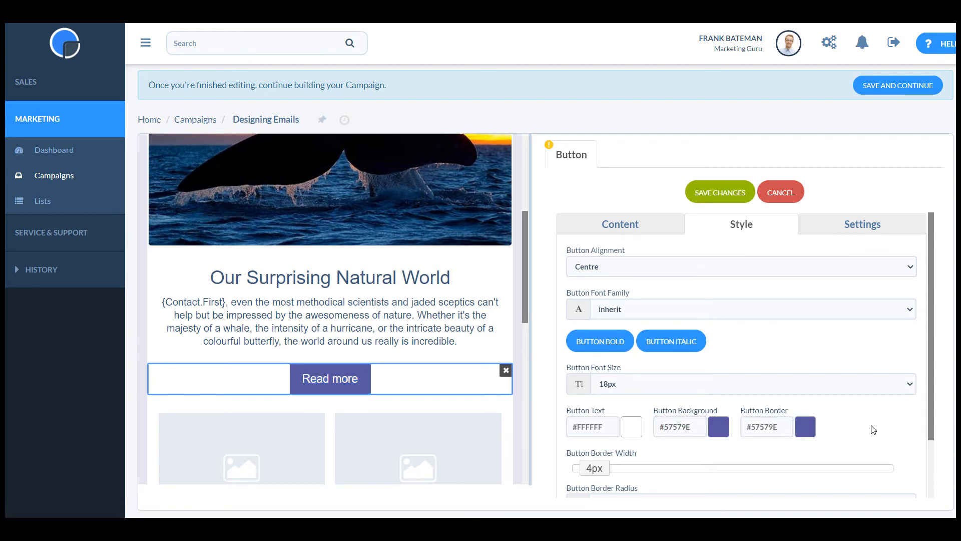
click(866, 226)
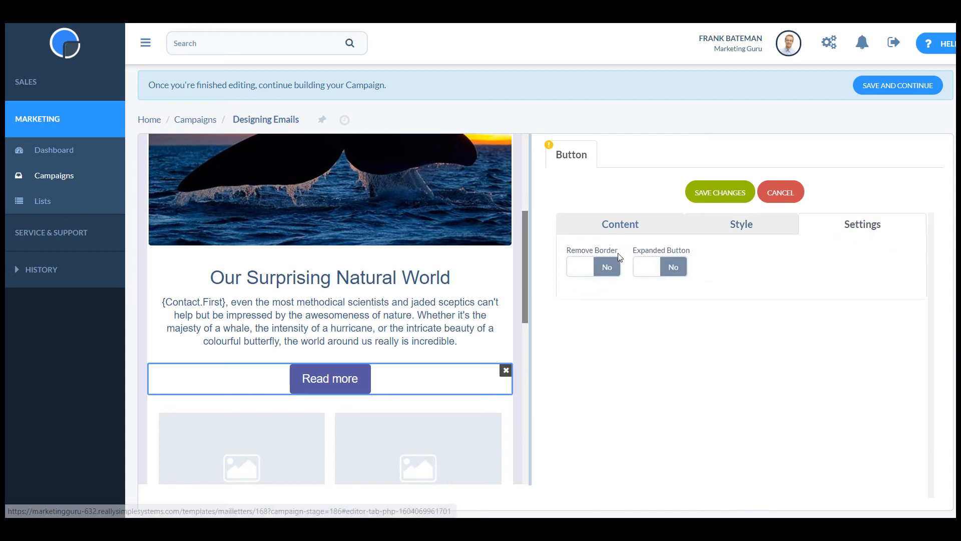
click(609, 268)
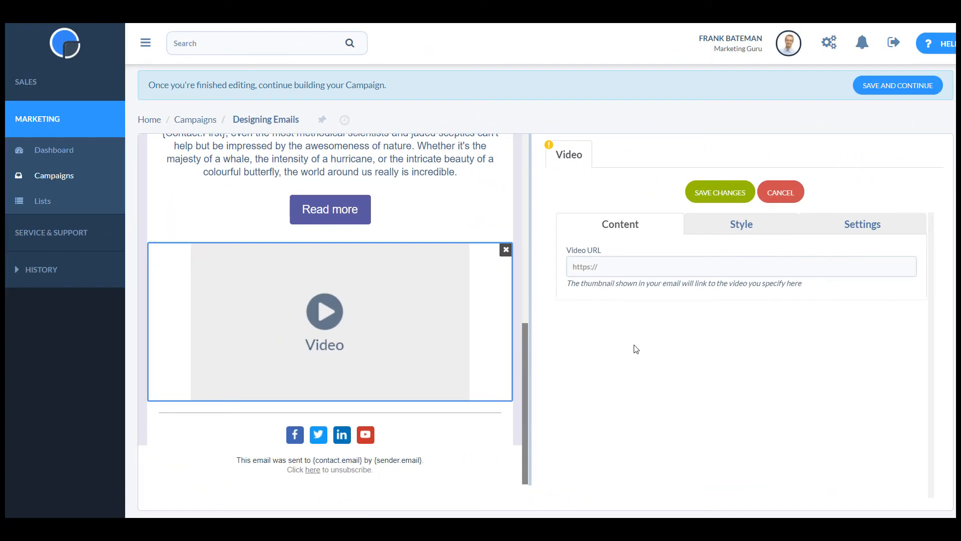
click(607, 268)
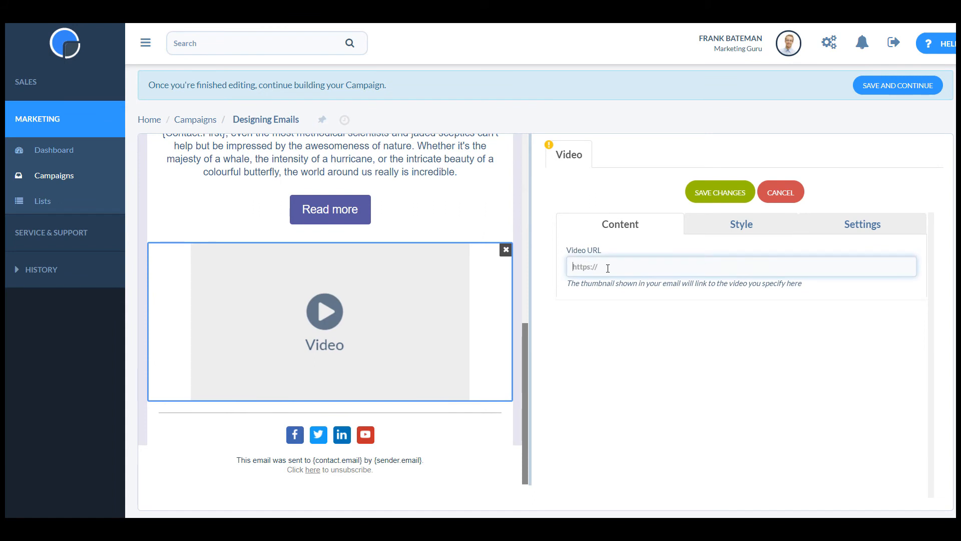
text(https://youtu.be/-gPcuqoHDAQ)
click(628, 297)
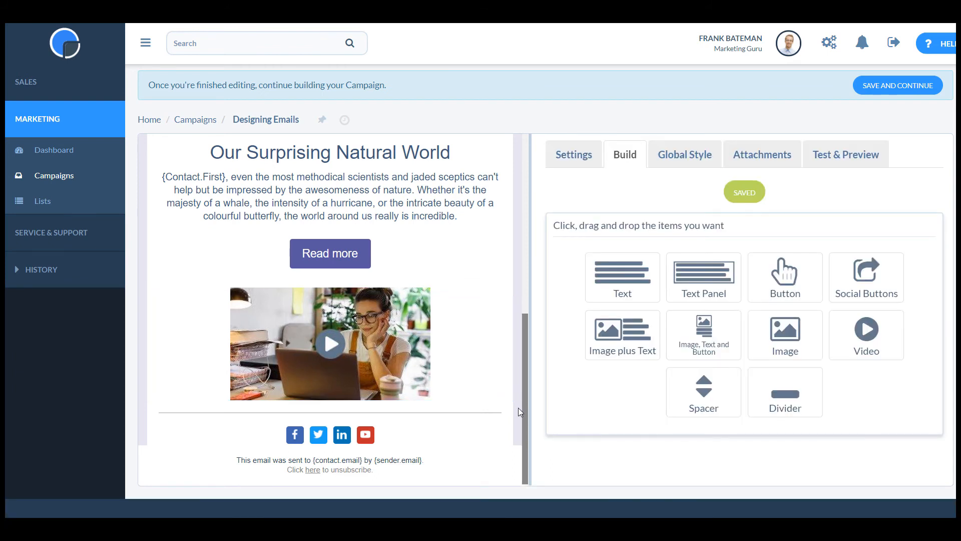
Examine the sharing sites of the email's social buttons, including the YouTube setup.
click(397, 441)
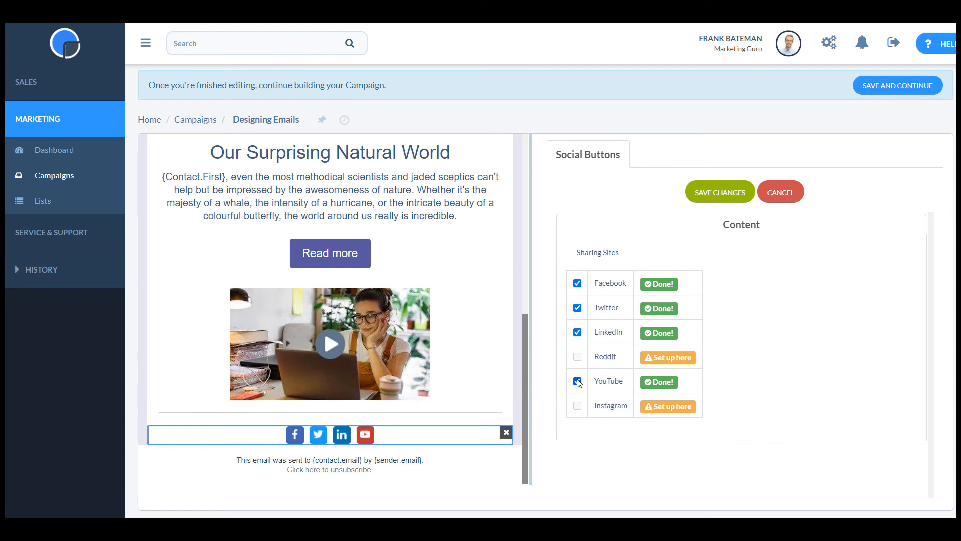
click(659, 383)
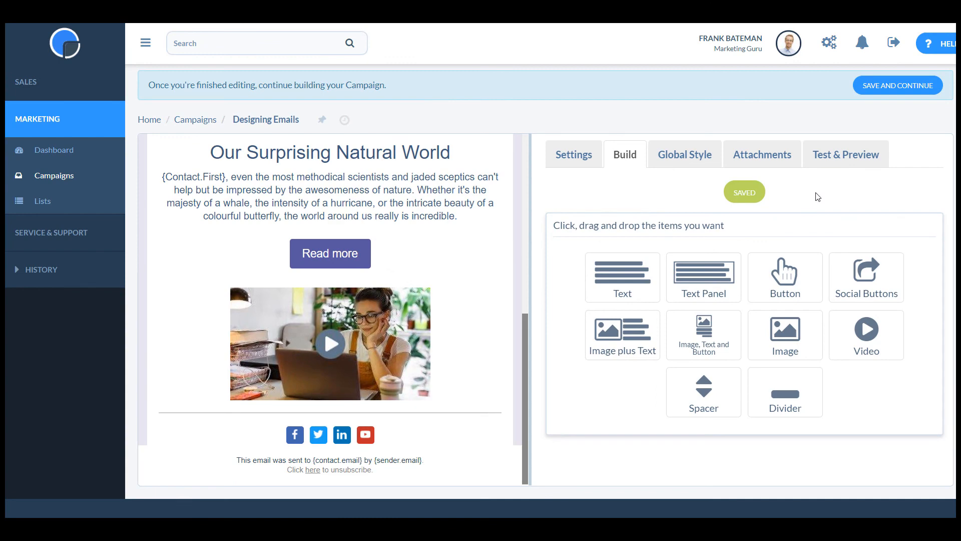
Attach the Buy1Get1Free PDF from the Webinars folder to the email.
click(776, 159)
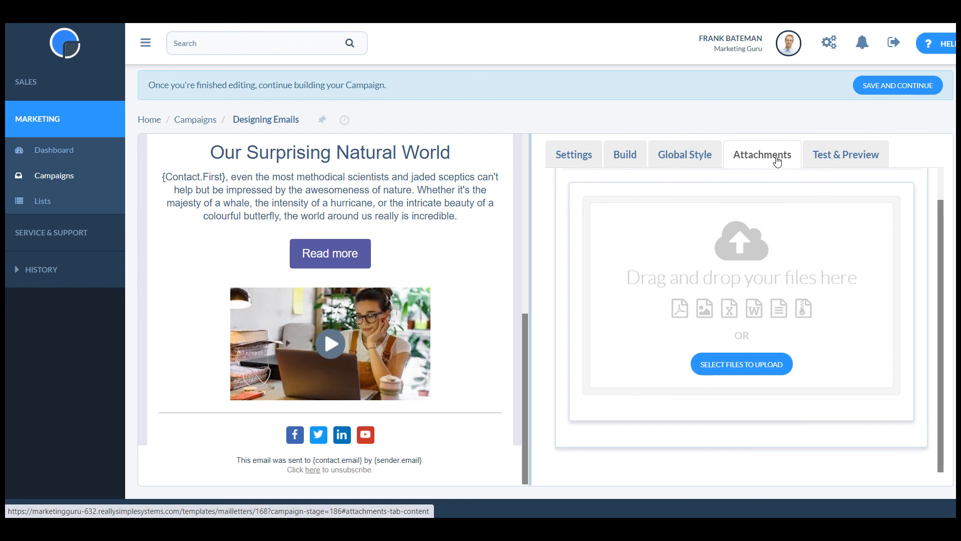
click(739, 366)
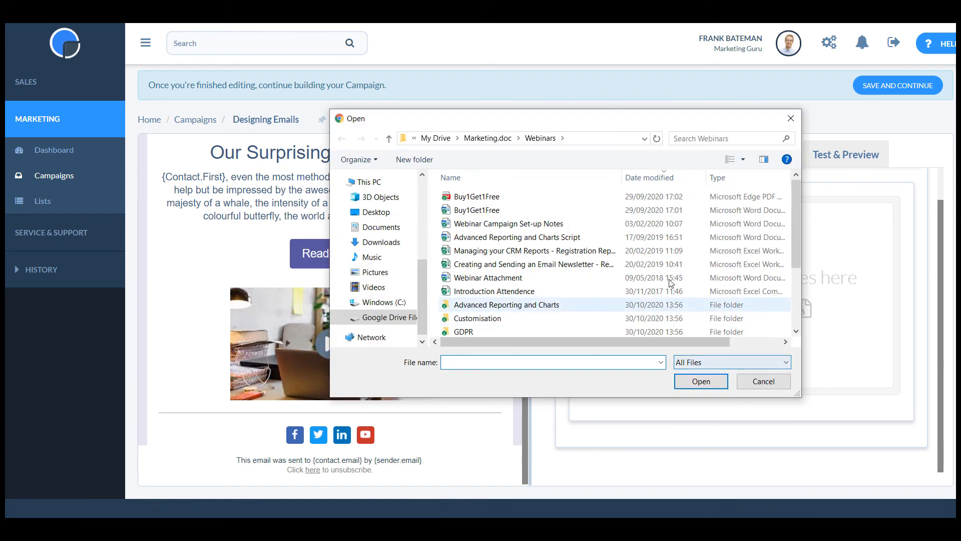
click(580, 200)
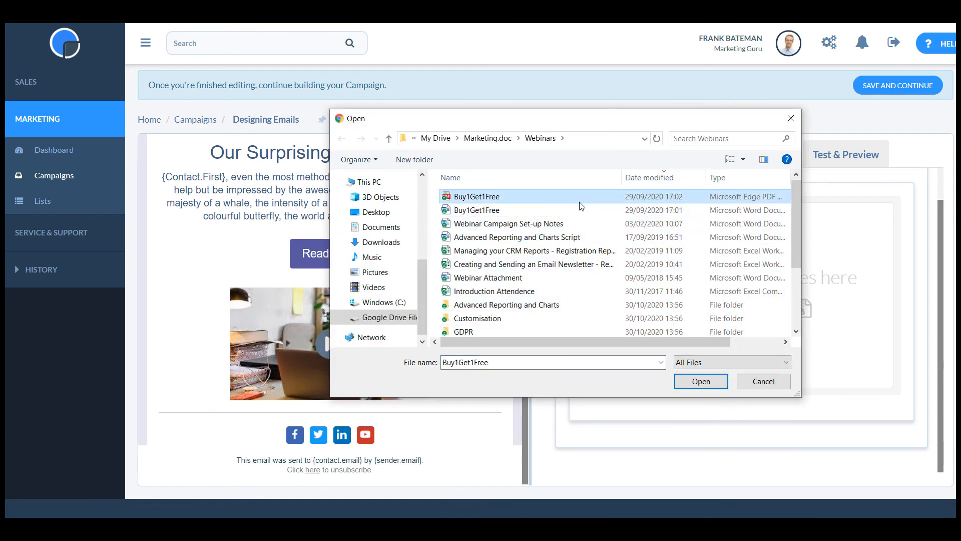
click(697, 381)
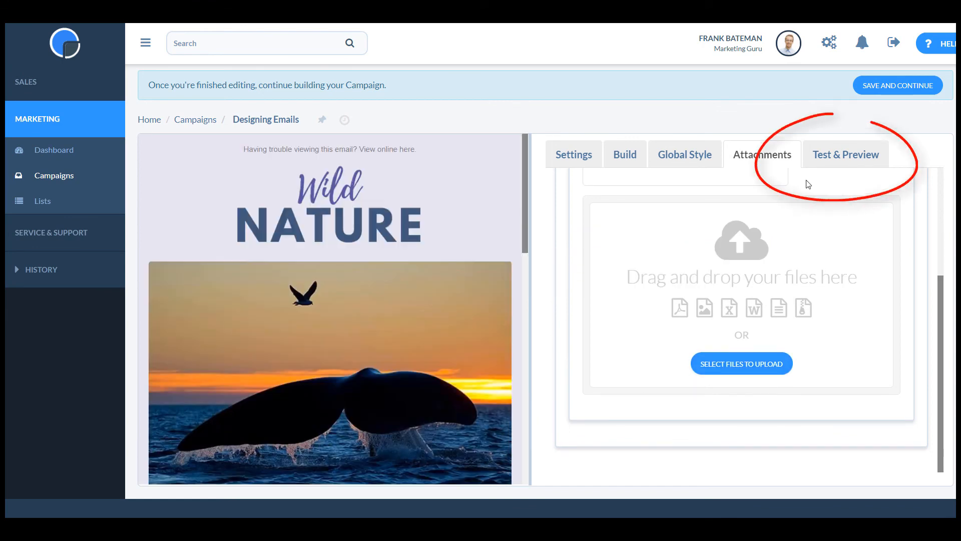
Preview the finished email in its desktop and mobile versions and close the preview.
click(836, 156)
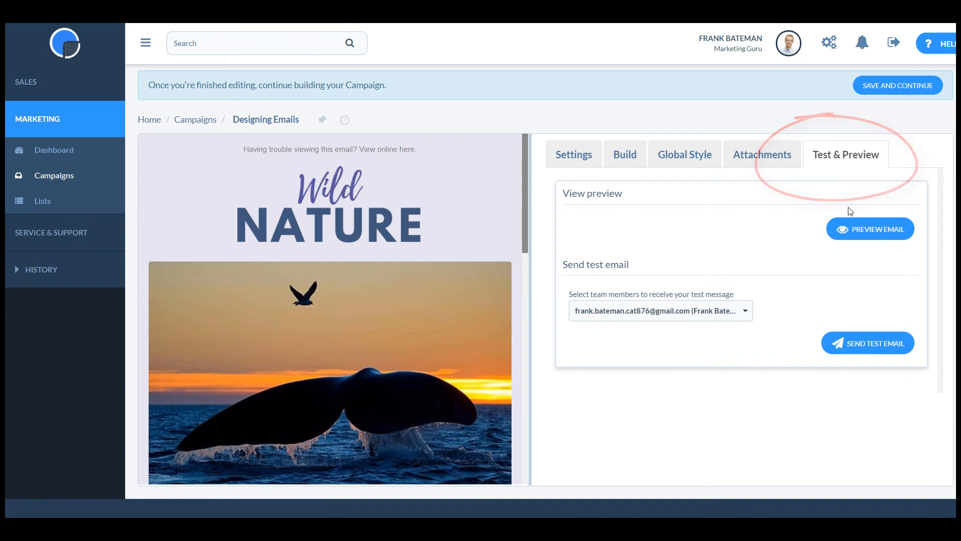
click(872, 233)
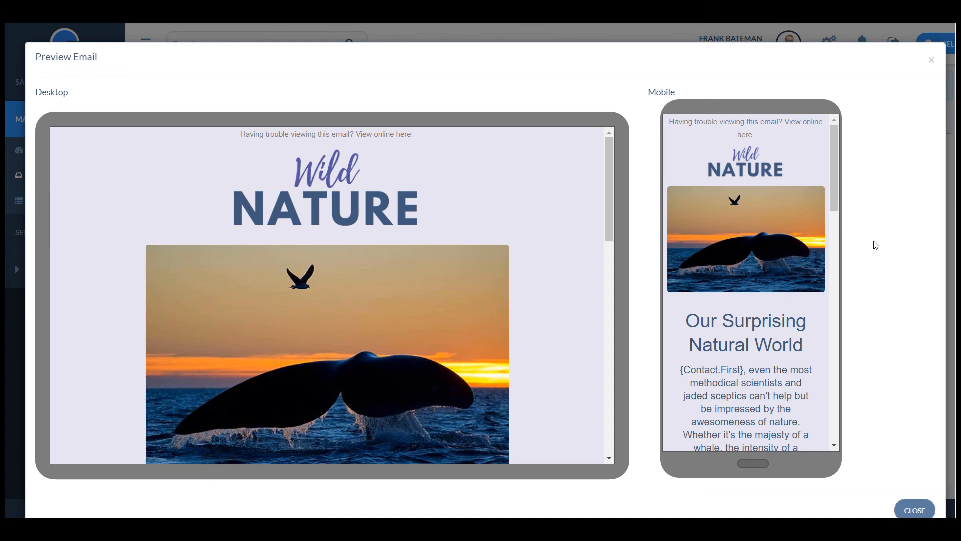
click(913, 510)
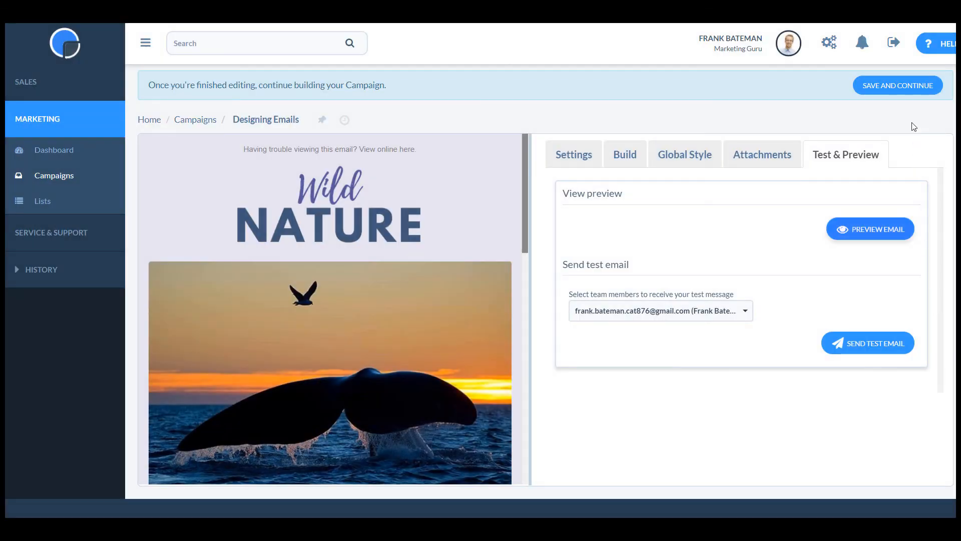
Save the email design, continue to the campaign's Mailing List stage and open the Simple Campaigns help.
click(904, 84)
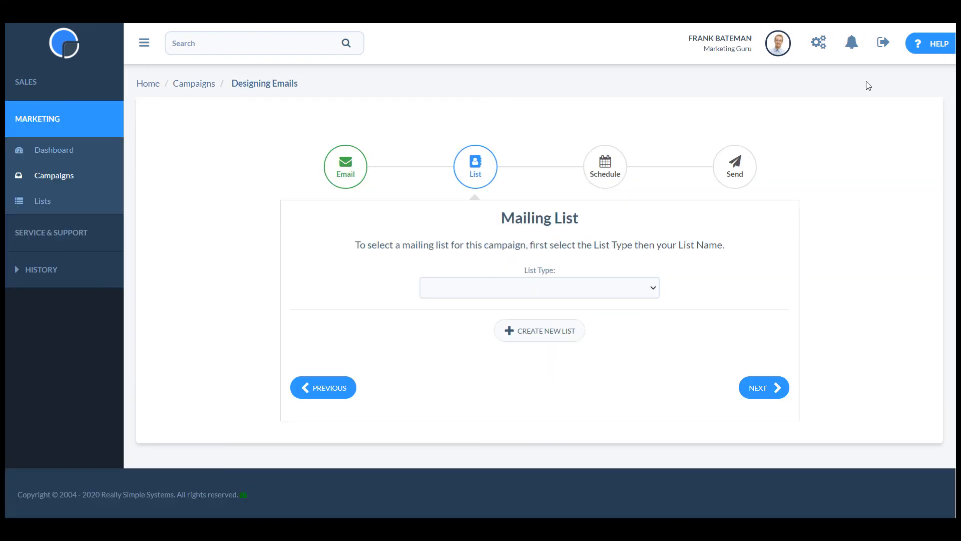
click(926, 44)
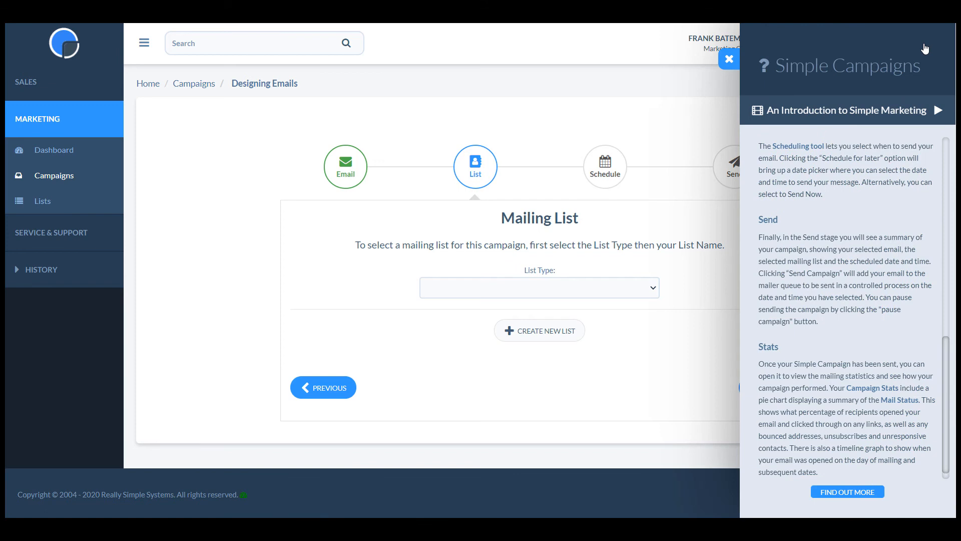